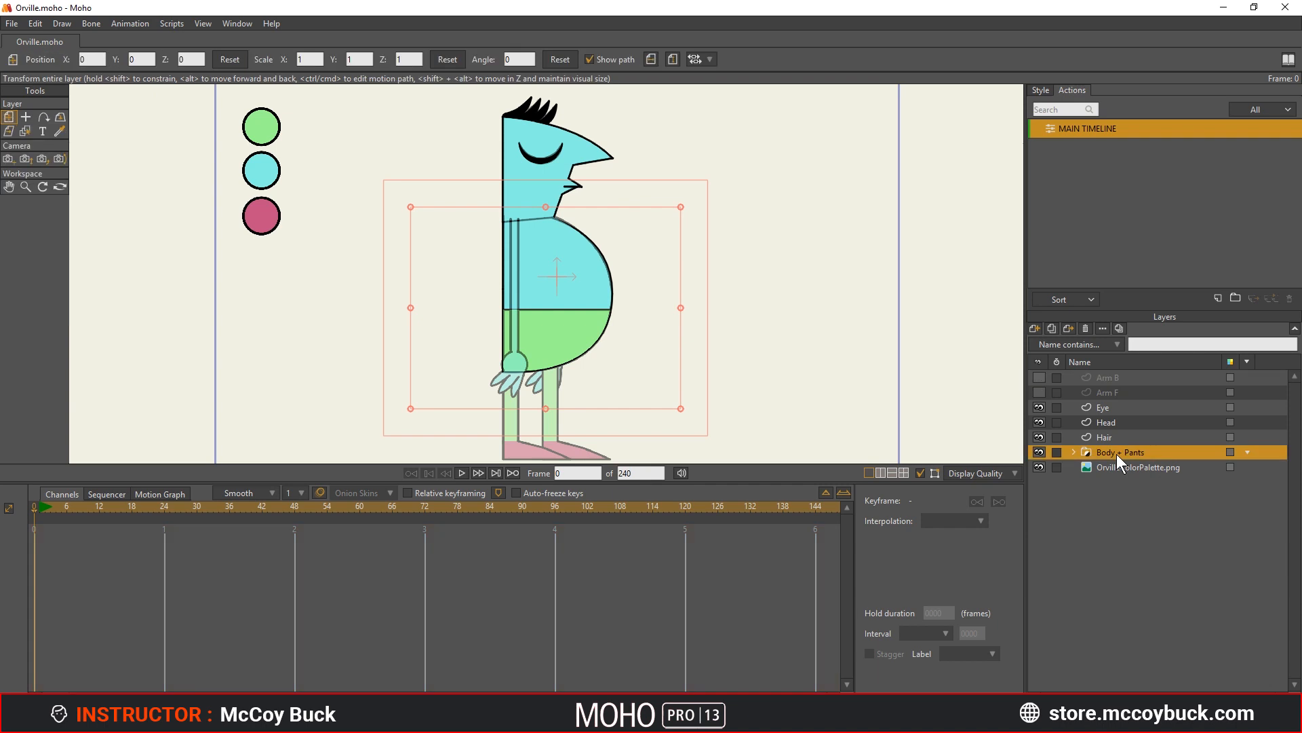
- Add a new vector layer named Leg F above the Body + Pants layer
click(1034, 328)
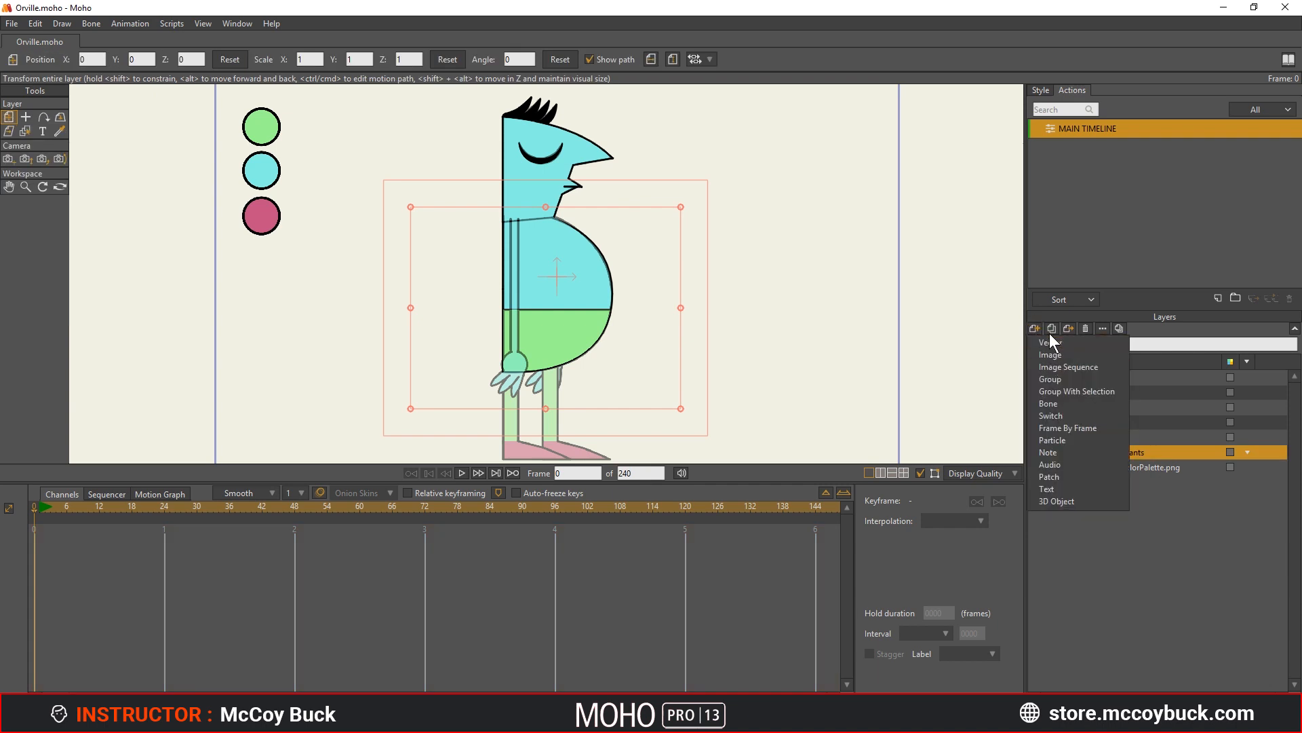
click(1048, 344)
text(Leg F)
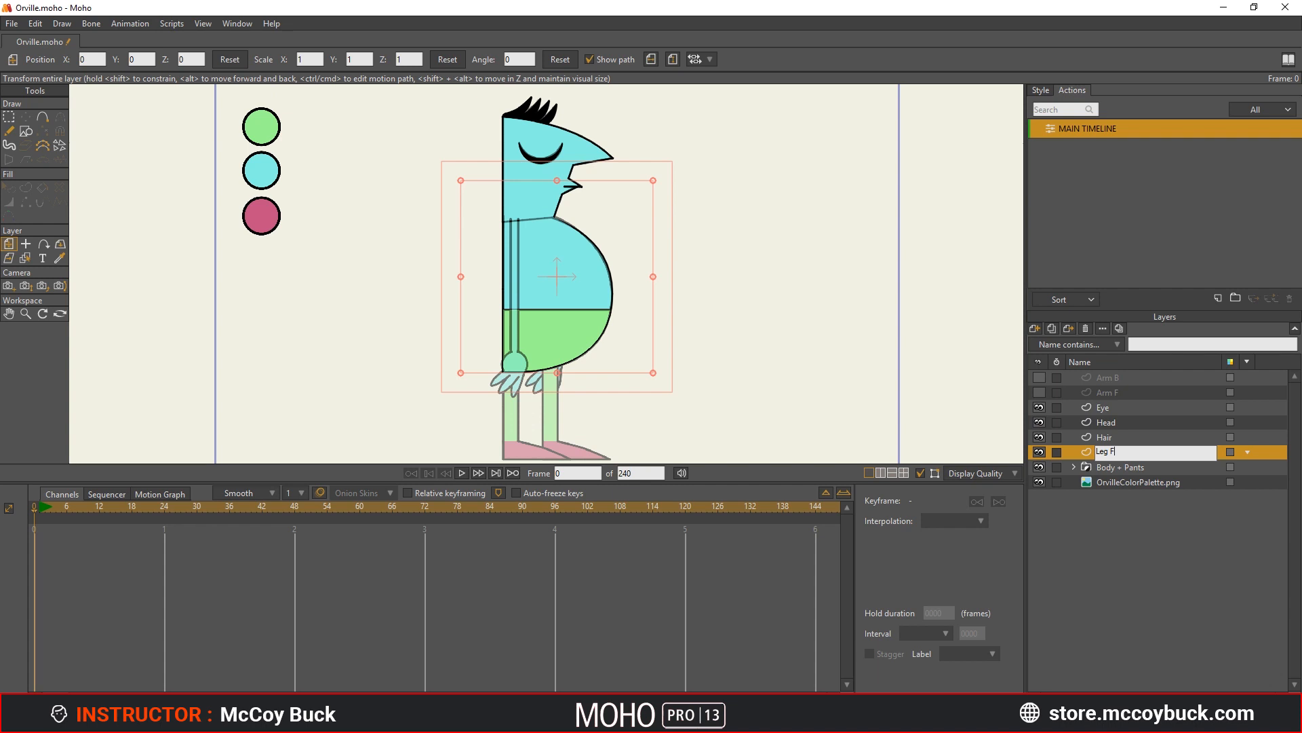
key(Return)
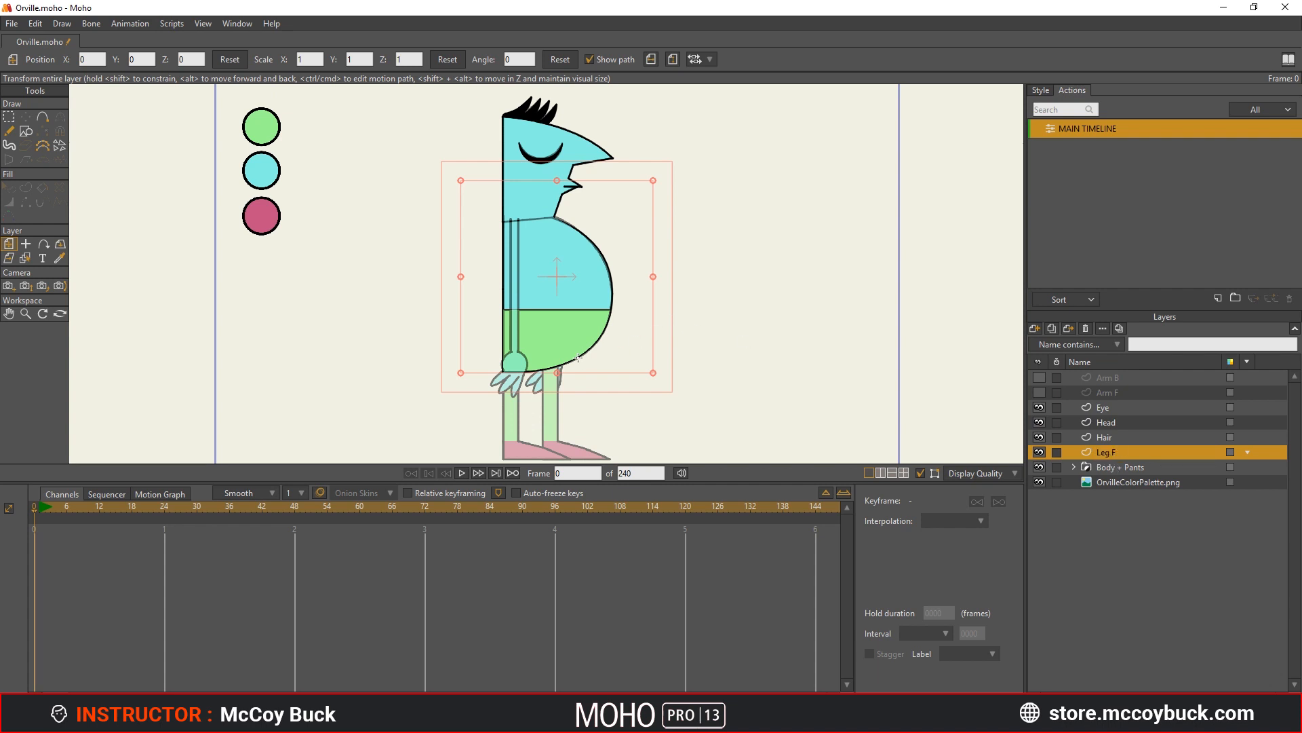
- Draw a rectangle over the front leg of the reference sketch, overlapping the pants and ending at the ankle
key(e)
scroll(534, 390, up, 6)
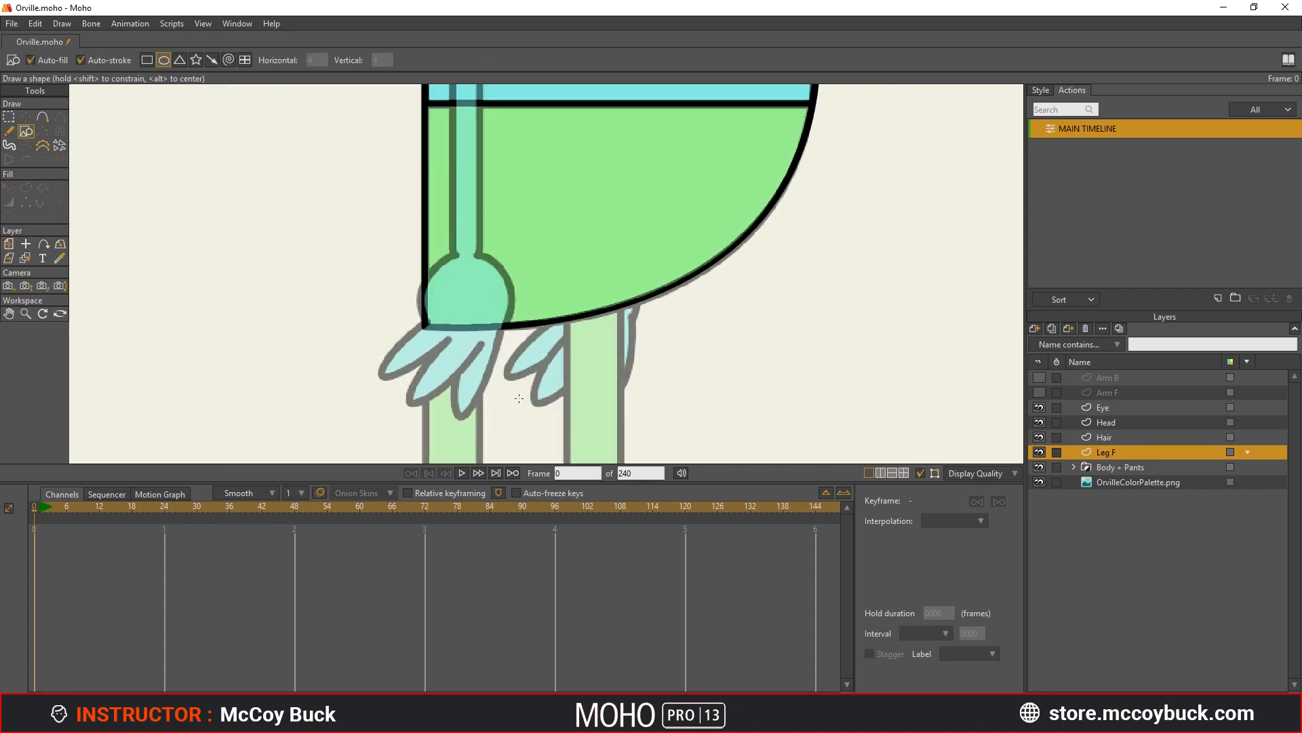
drag(517, 395, 636, 190)
scroll(570, 122, down, 1)
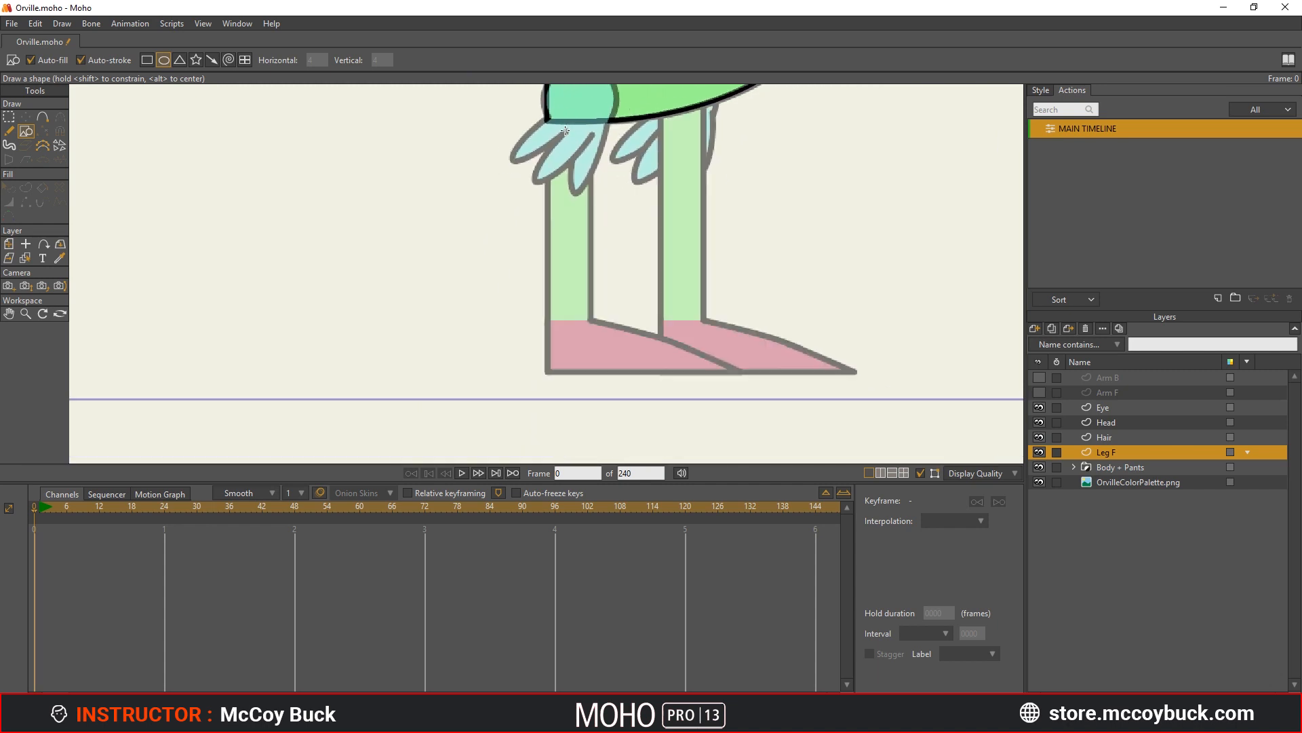
drag(564, 123, 566, 175)
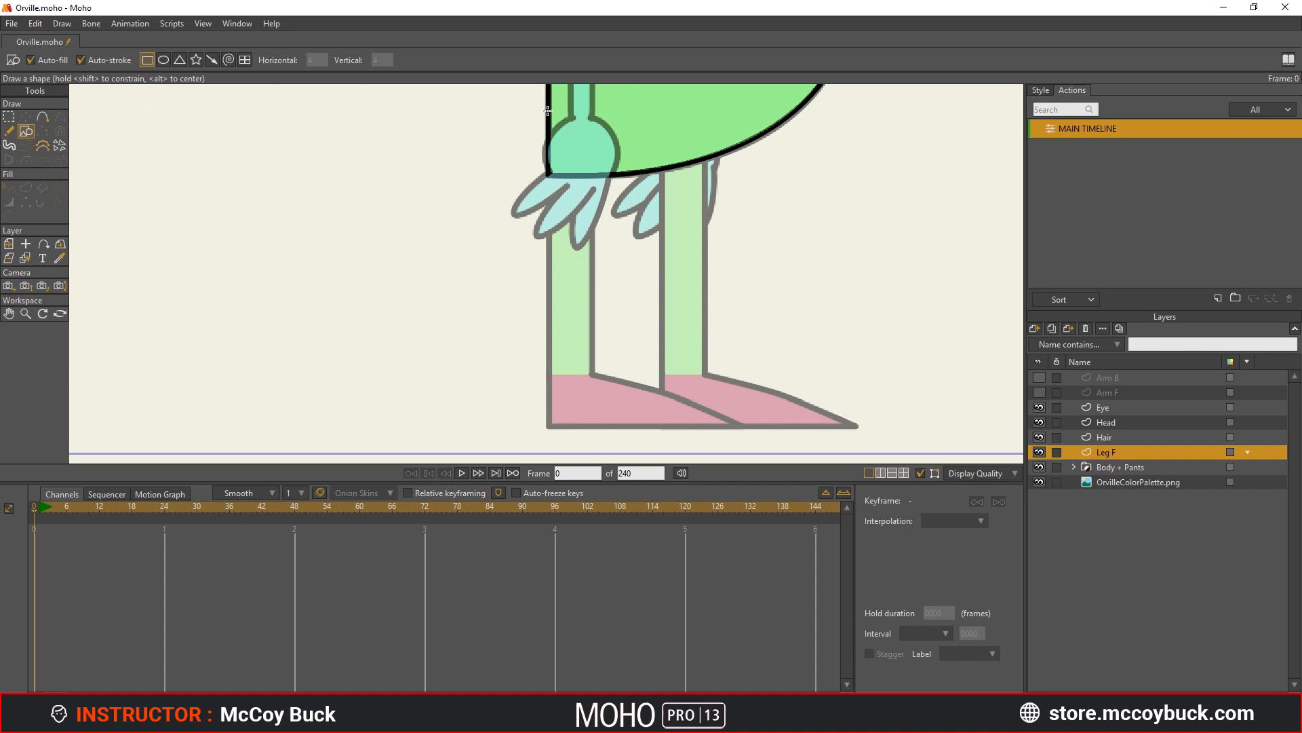
mouse_move(545, 112)
mouse_down()
mouse_move(581, 122)
mouse_move(605, 248)
mouse_move(605, 426)
mouse_move(592, 376)
mouse_up()
- Shift the leg rectangle's two left corner points inward to X -0.2811, matching the sketched leg outline
click(11, 118)
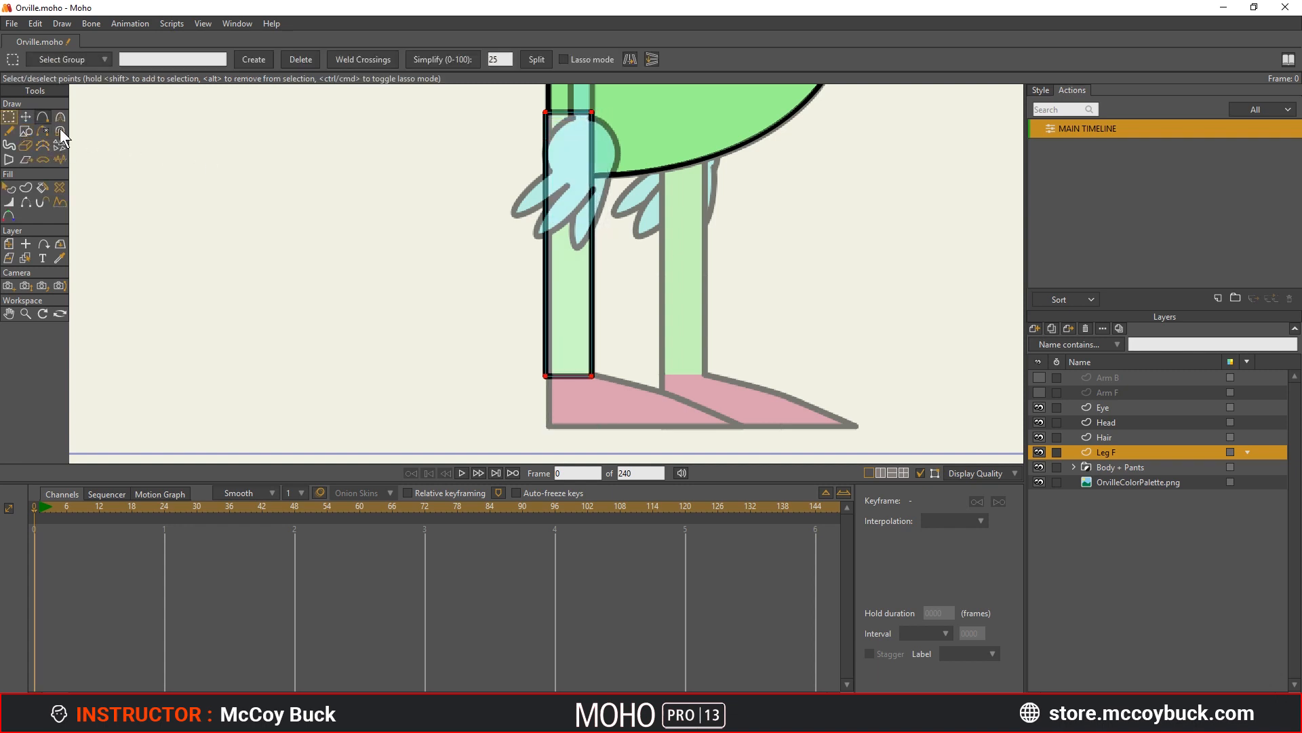
drag(528, 106, 568, 397)
key(t)
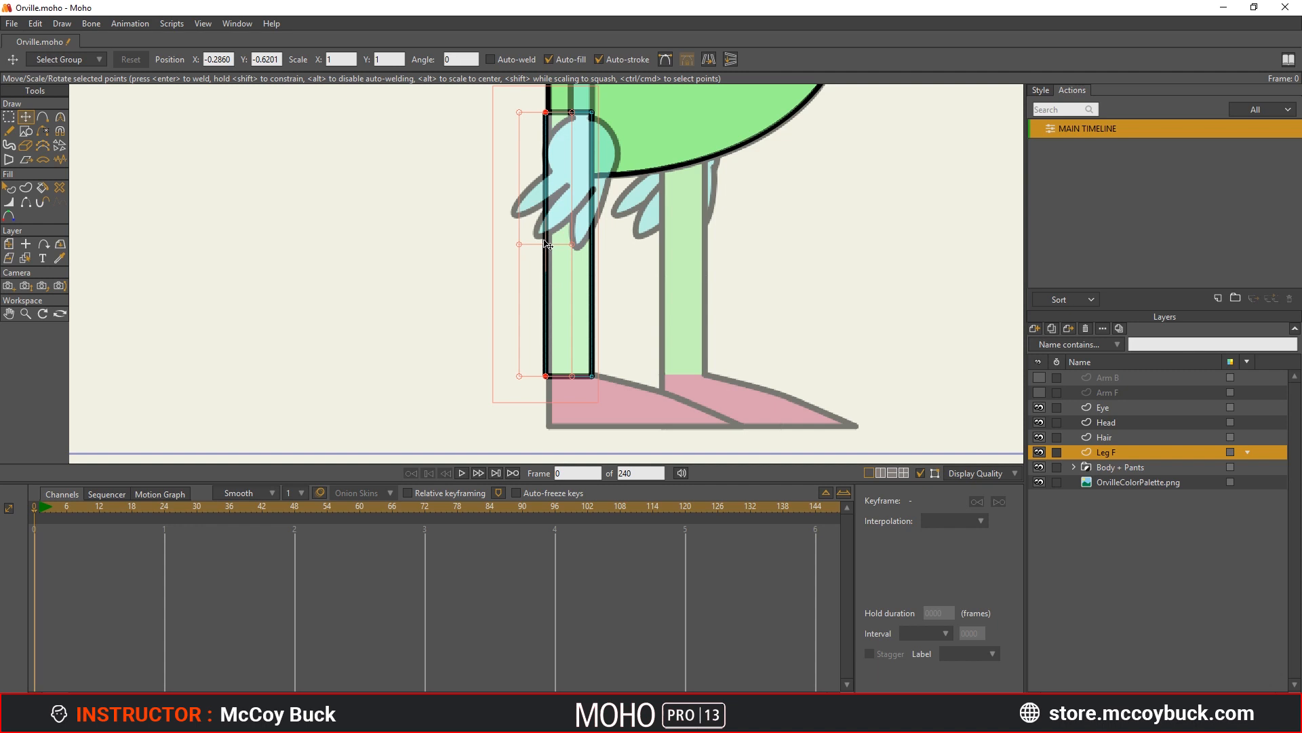
drag(546, 243, 550, 243)
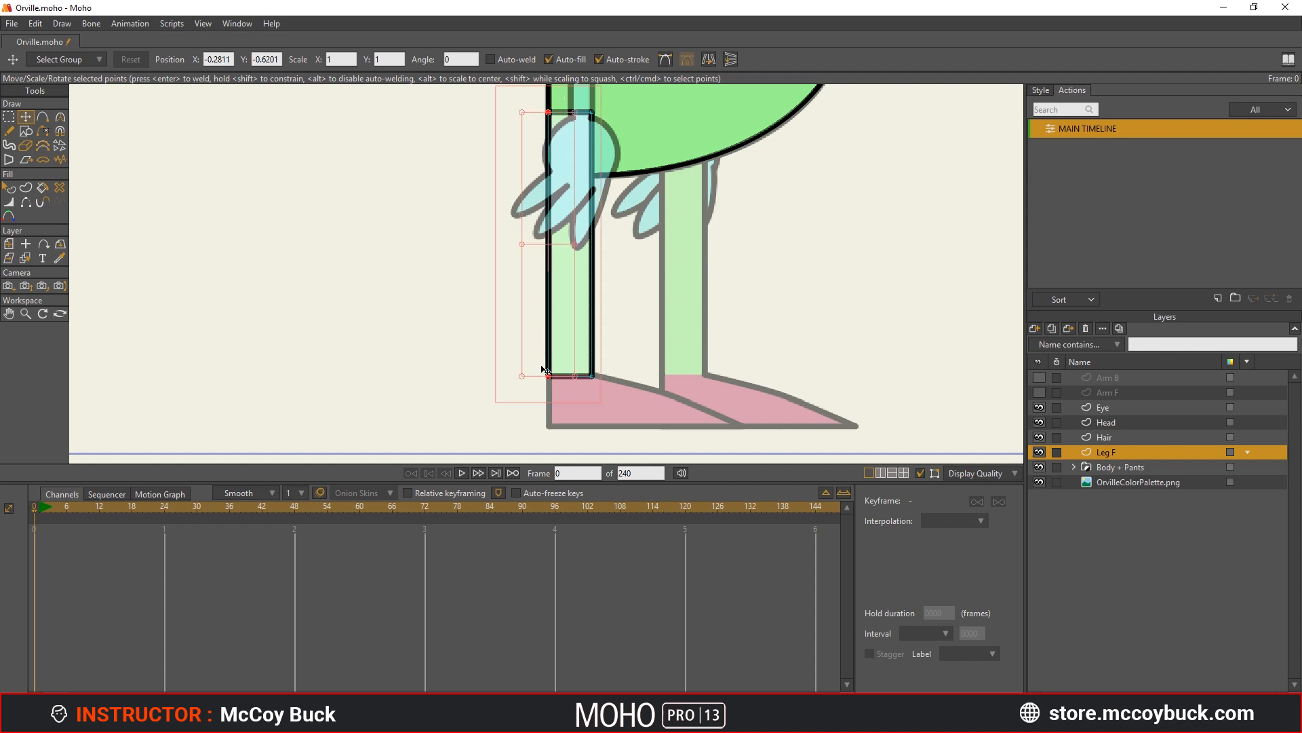
click(426, 274)
- Add a knee point halfway down each long side of the leg rectangle
key(g)
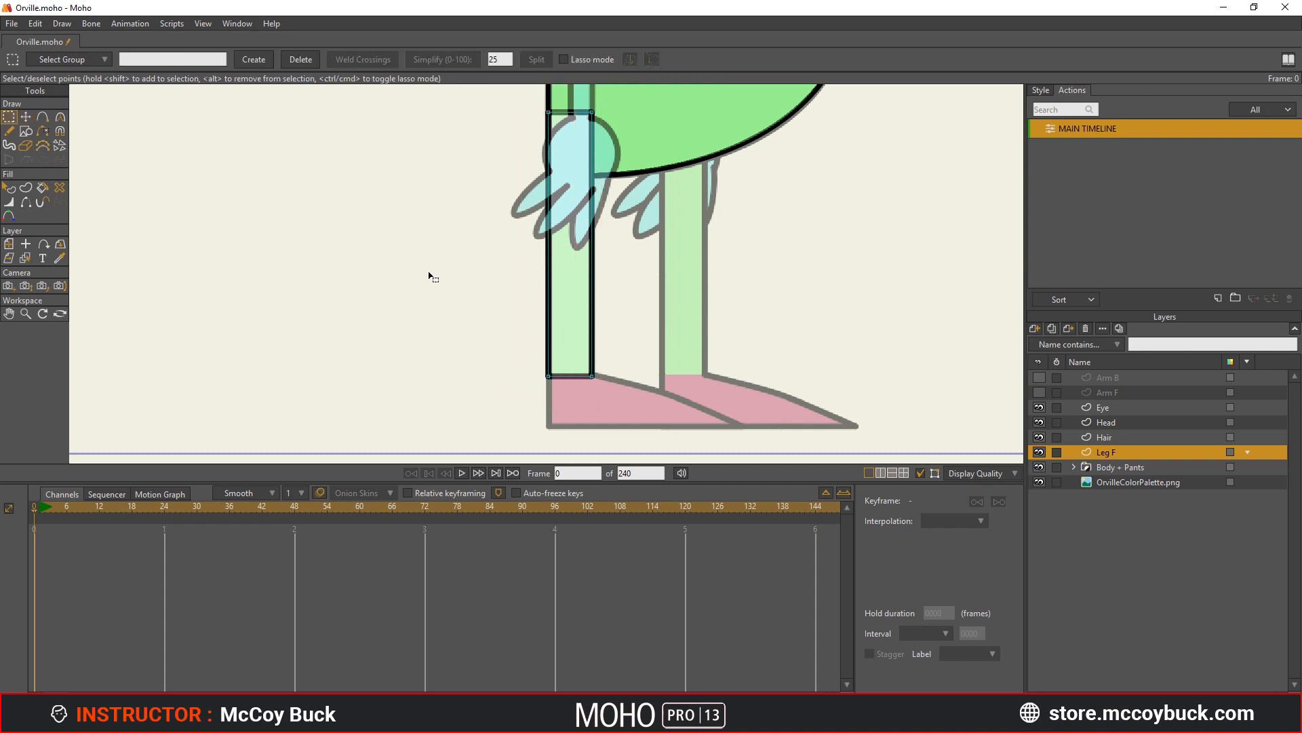
key(a)
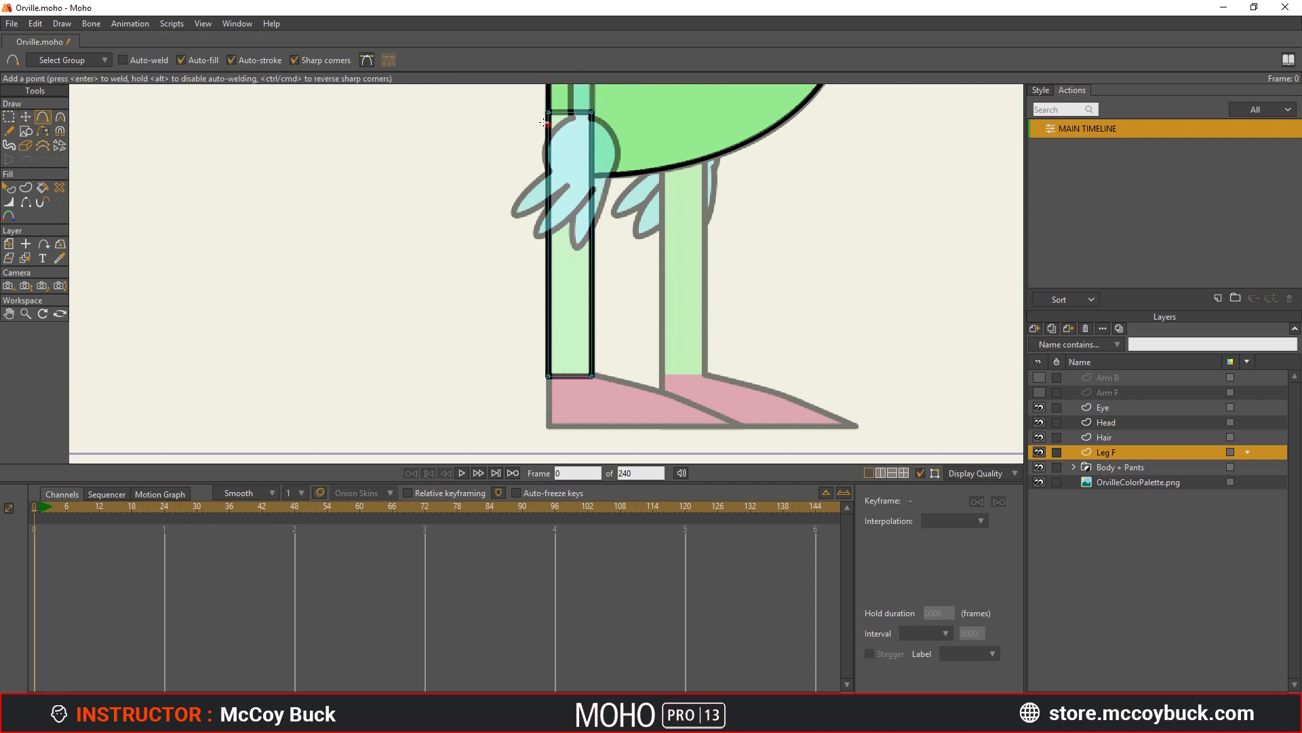
click(550, 247)
click(593, 249)
- Add a new vector layer named Foot F above the Leg F layer
click(1036, 331)
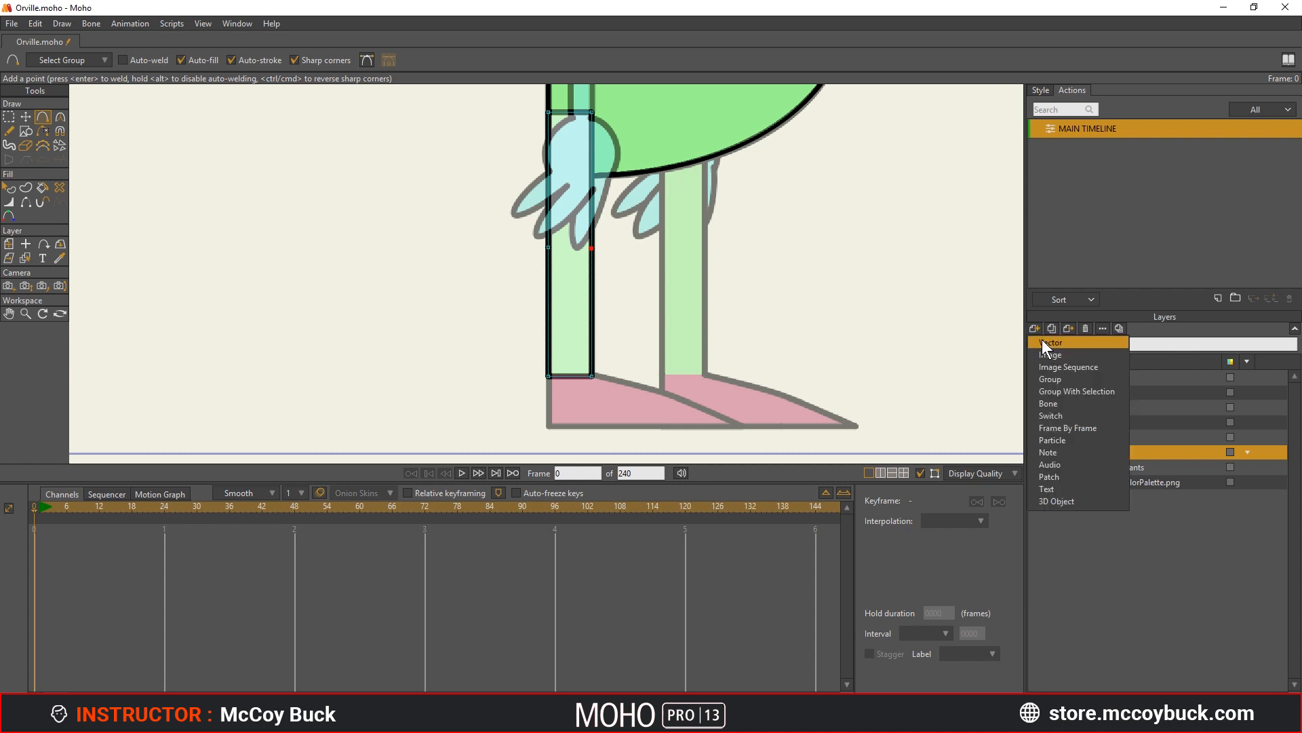
click(1041, 341)
double_click(1105, 451)
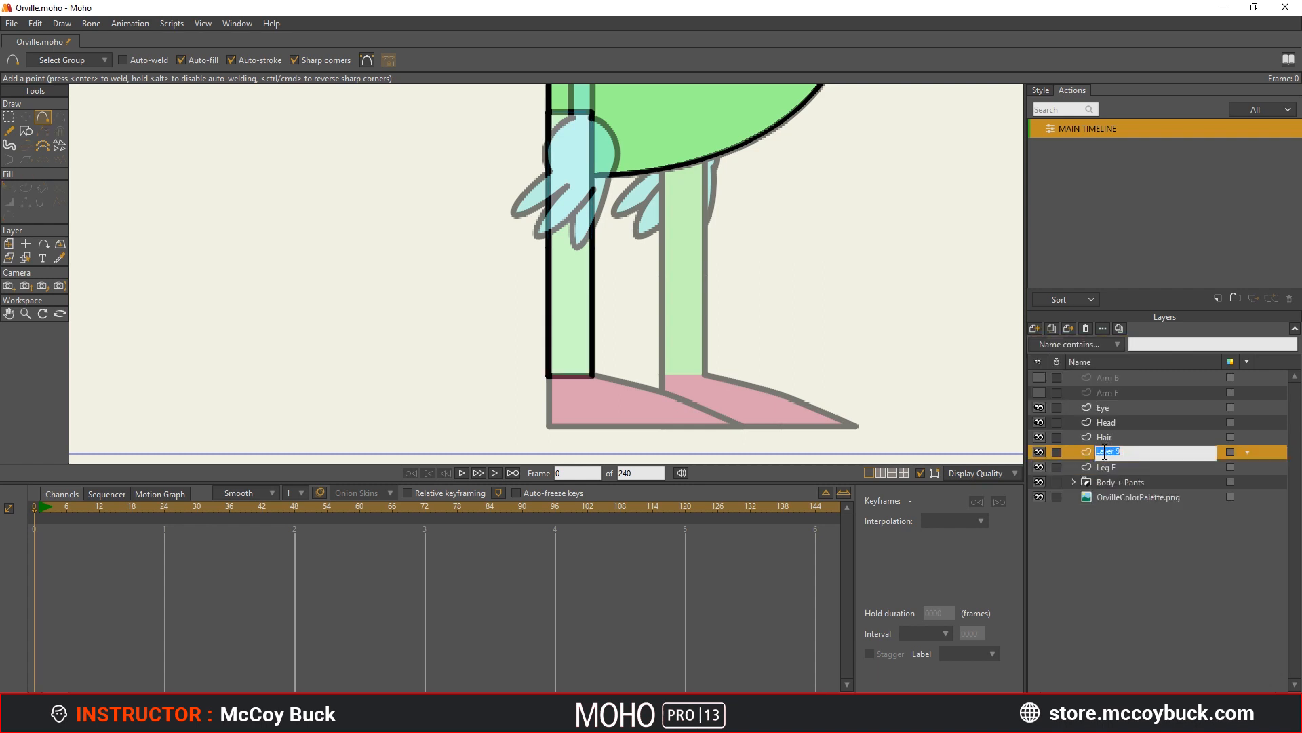
text(Foot F)
key(Return)
- Draw a rectangle over the front foot of the sketch, using the fill sampled from the pink palette circle
key(r)
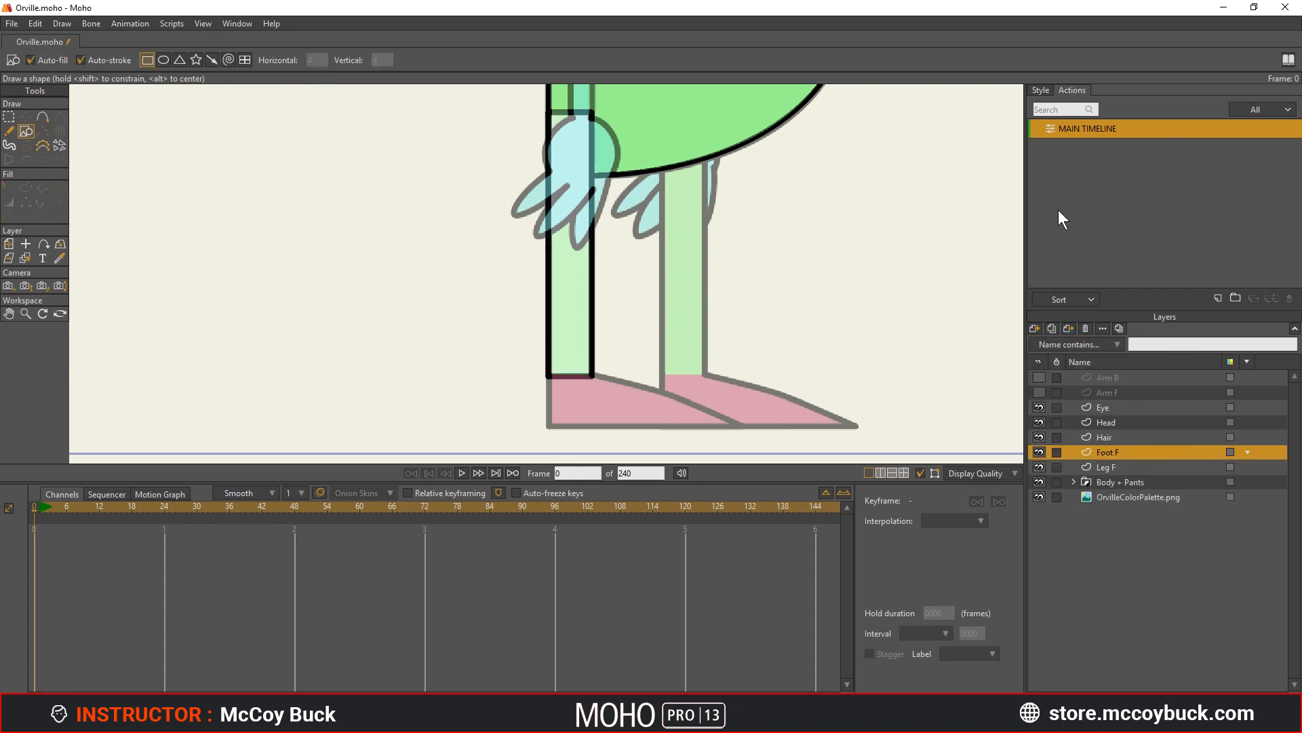
click(1042, 91)
key(ctrl+r)
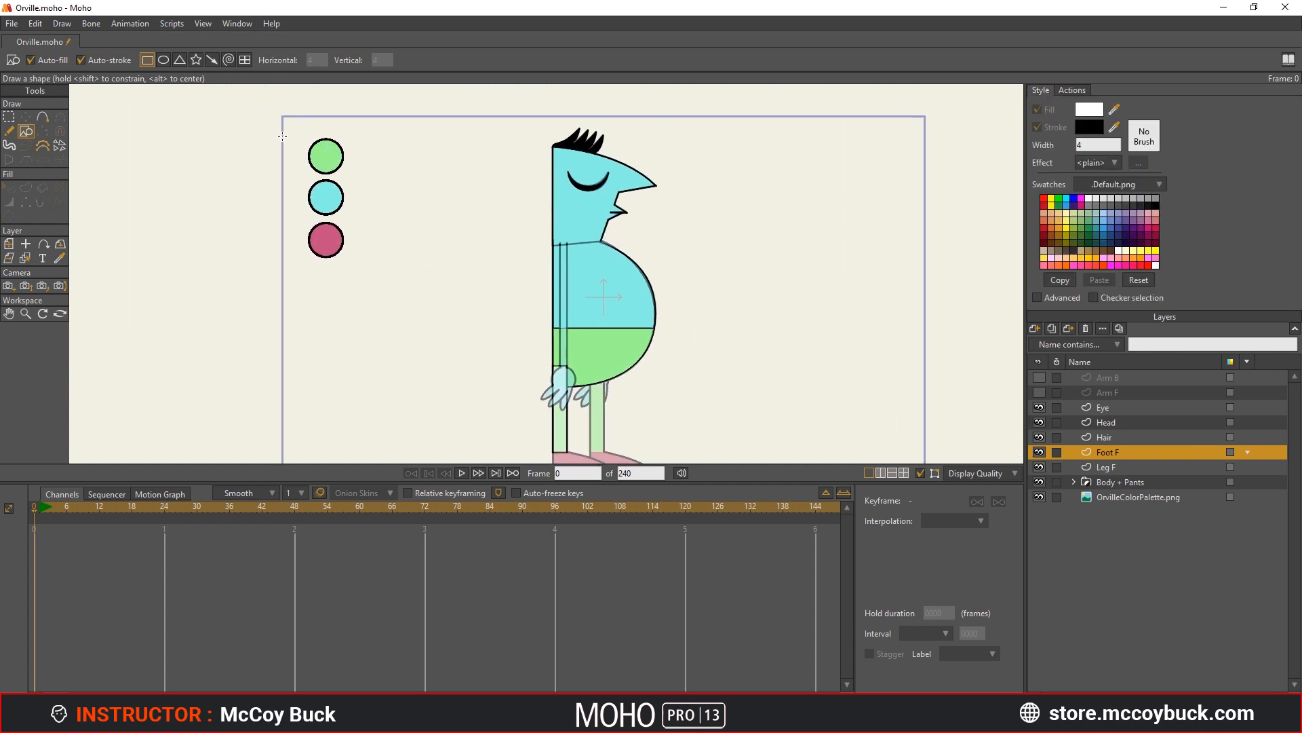
click(1115, 109)
click(337, 237)
scroll(439, 245, up, 8)
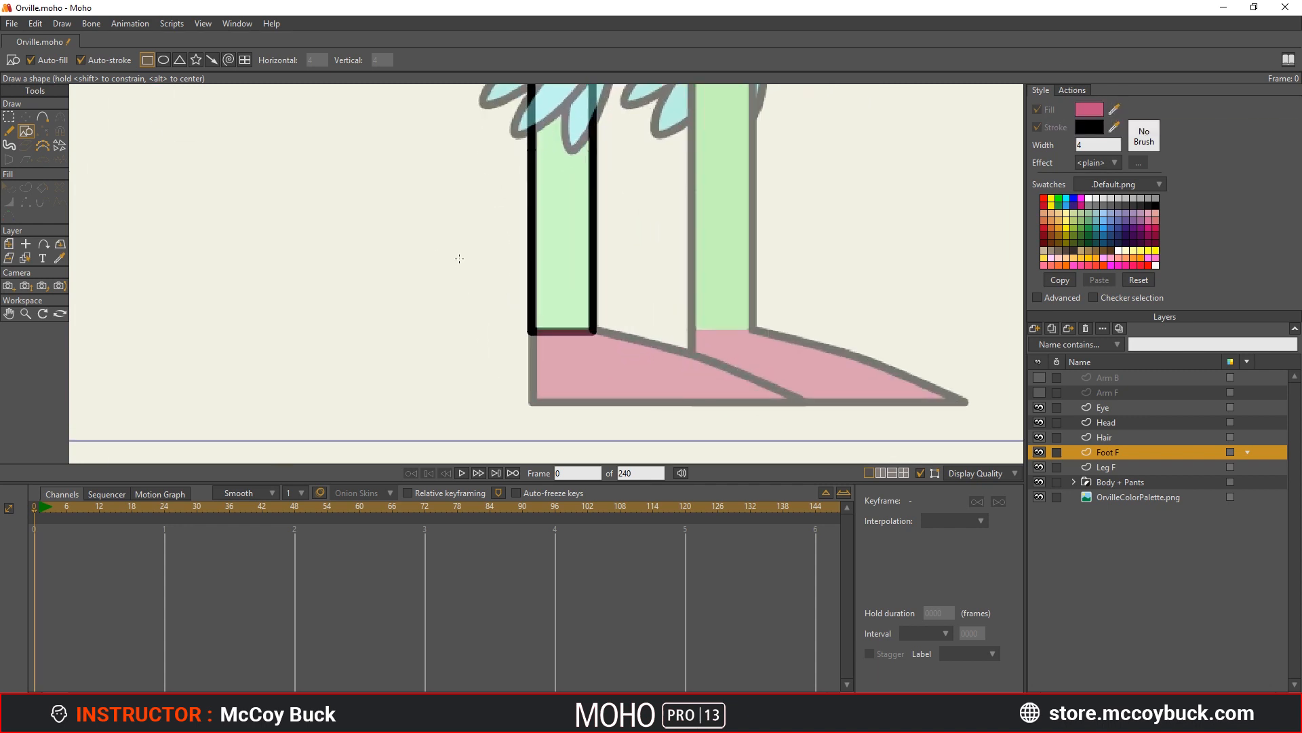
drag(529, 326, 806, 399)
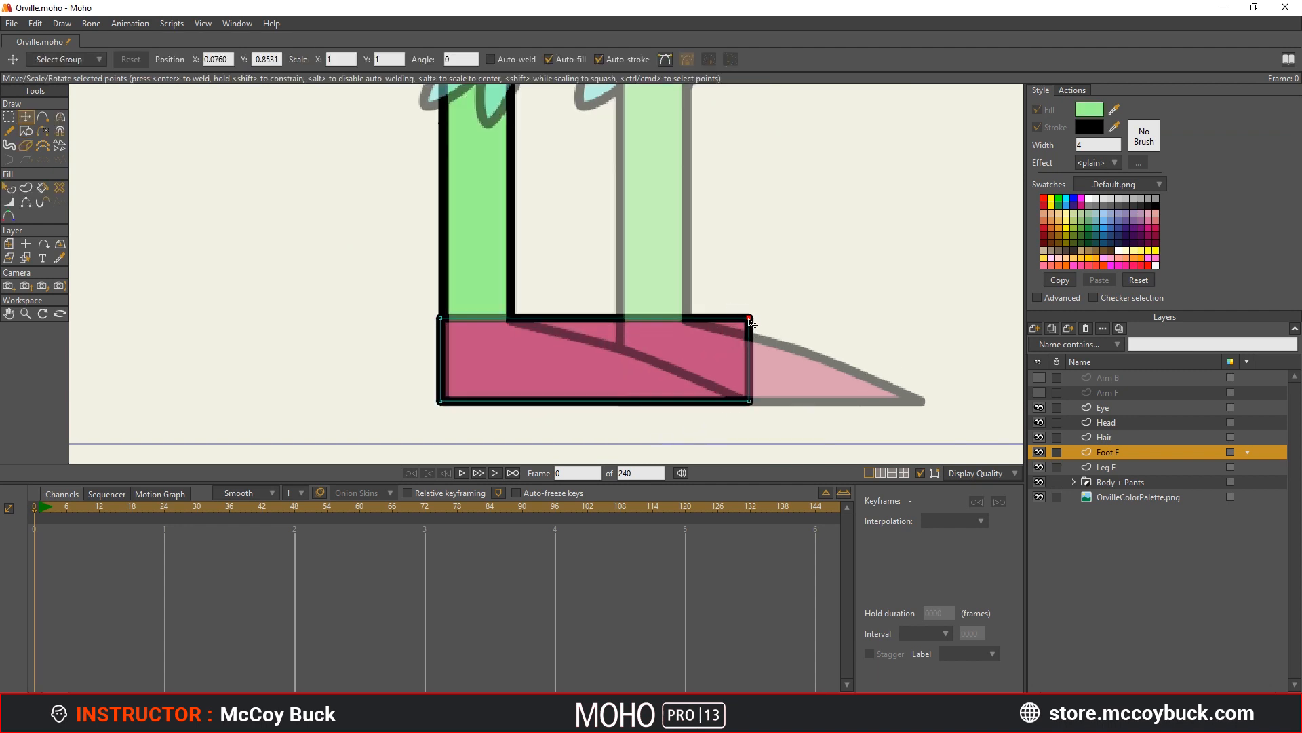
- Move the foot rectangle's upper toe-side corner back to the ankle and curve the sloping top edge to match the sketch
drag(752, 324, 513, 335)
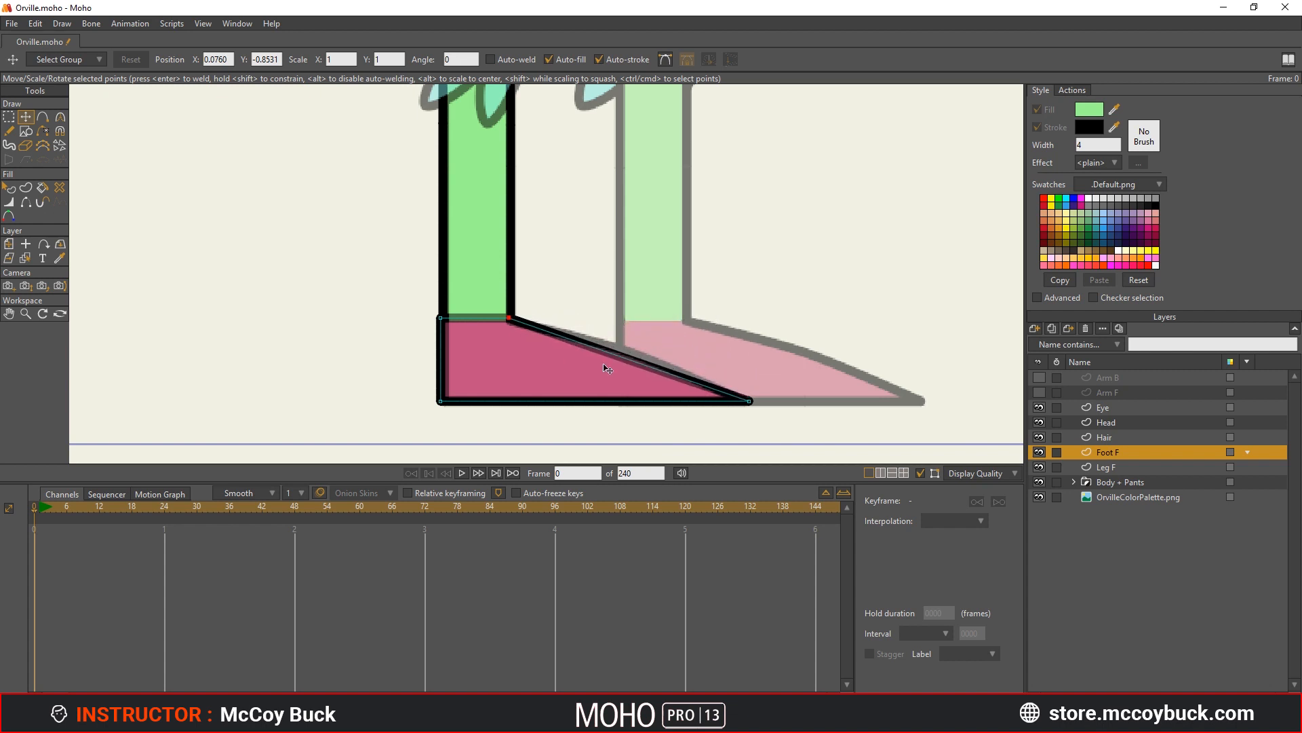
click(751, 401)
key(c)
drag(750, 402, 596, 326)
- Render a preview of the frame and examine how the front leg and foot fit together and match the sketch
key(ctrl+r)
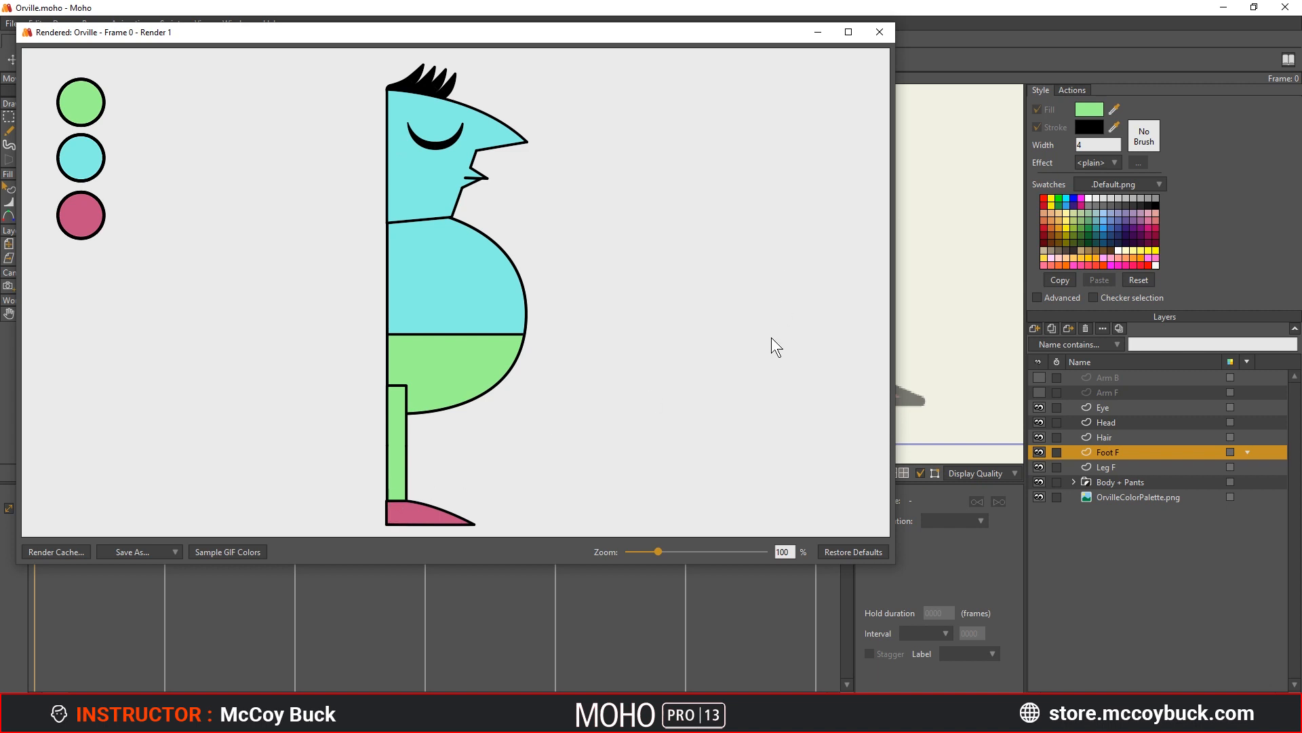
key(Escape)
scroll(472, 421, down, 2)
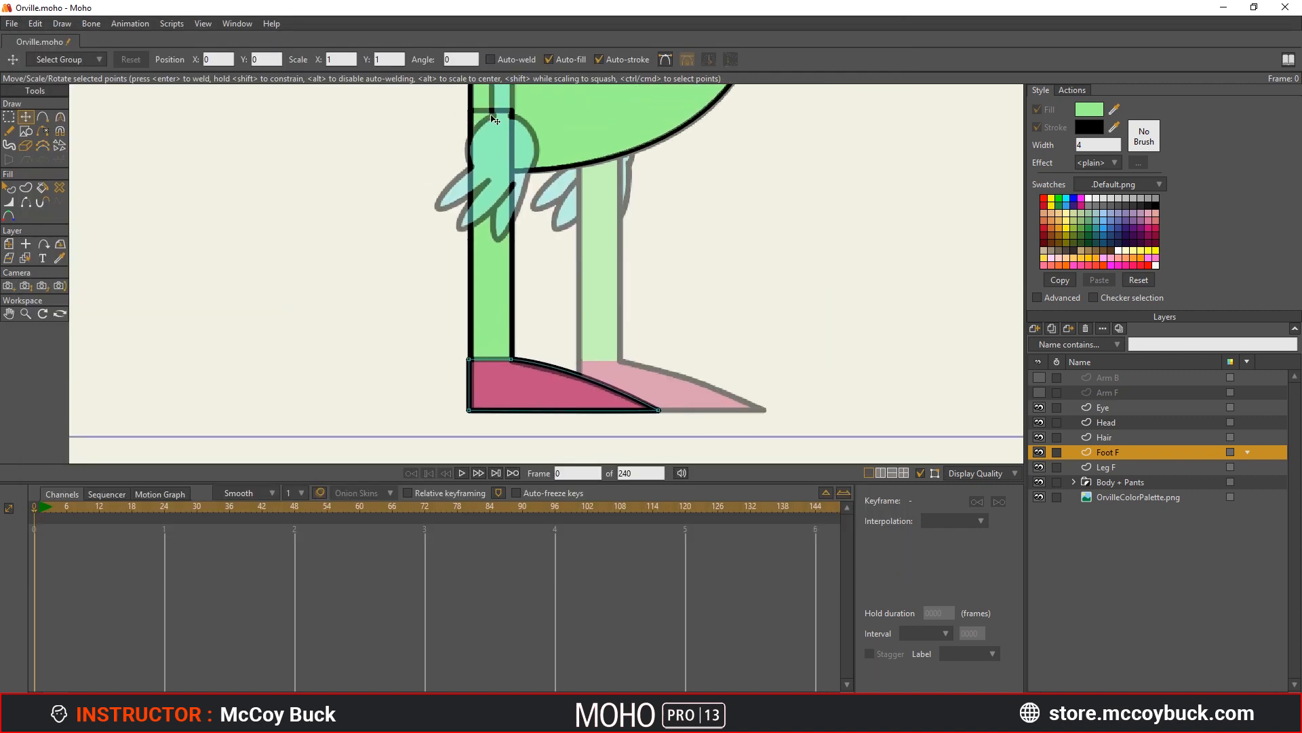
scroll(494, 327, up, 3)
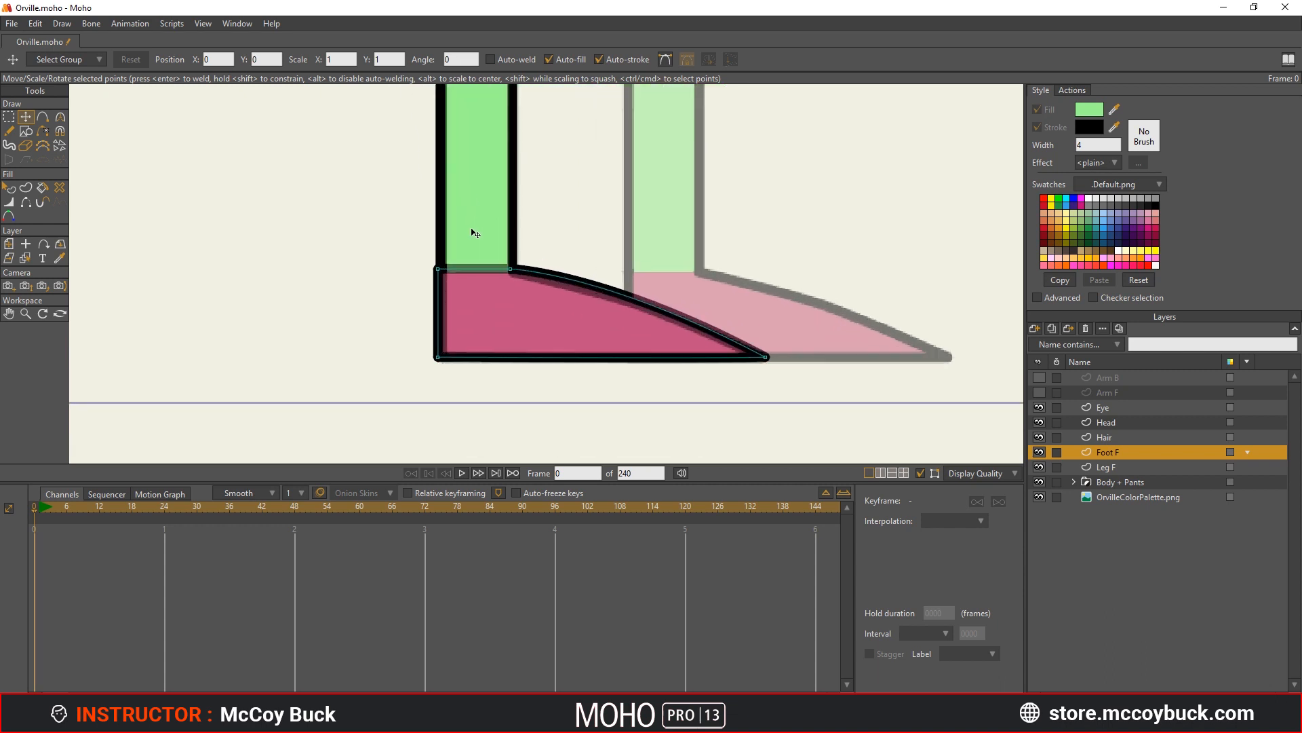
scroll(476, 232, up, 1)
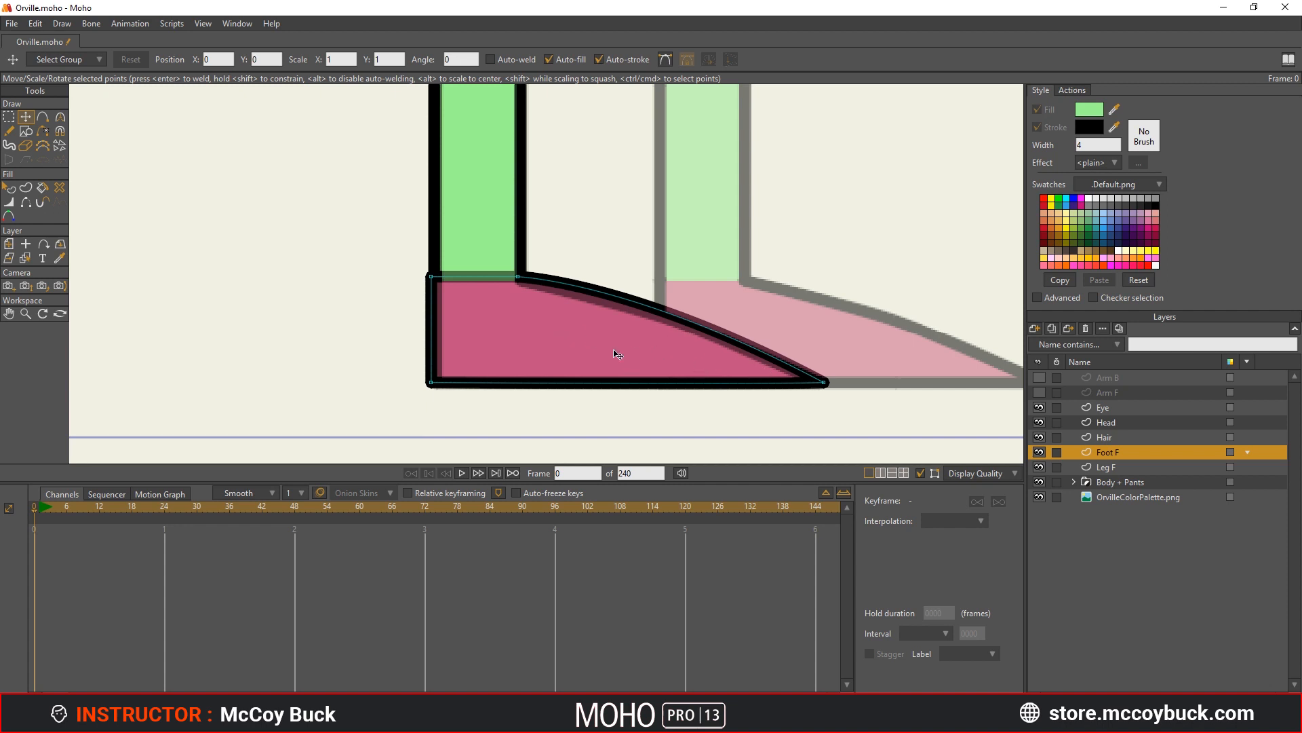
scroll(614, 353, down, 3)
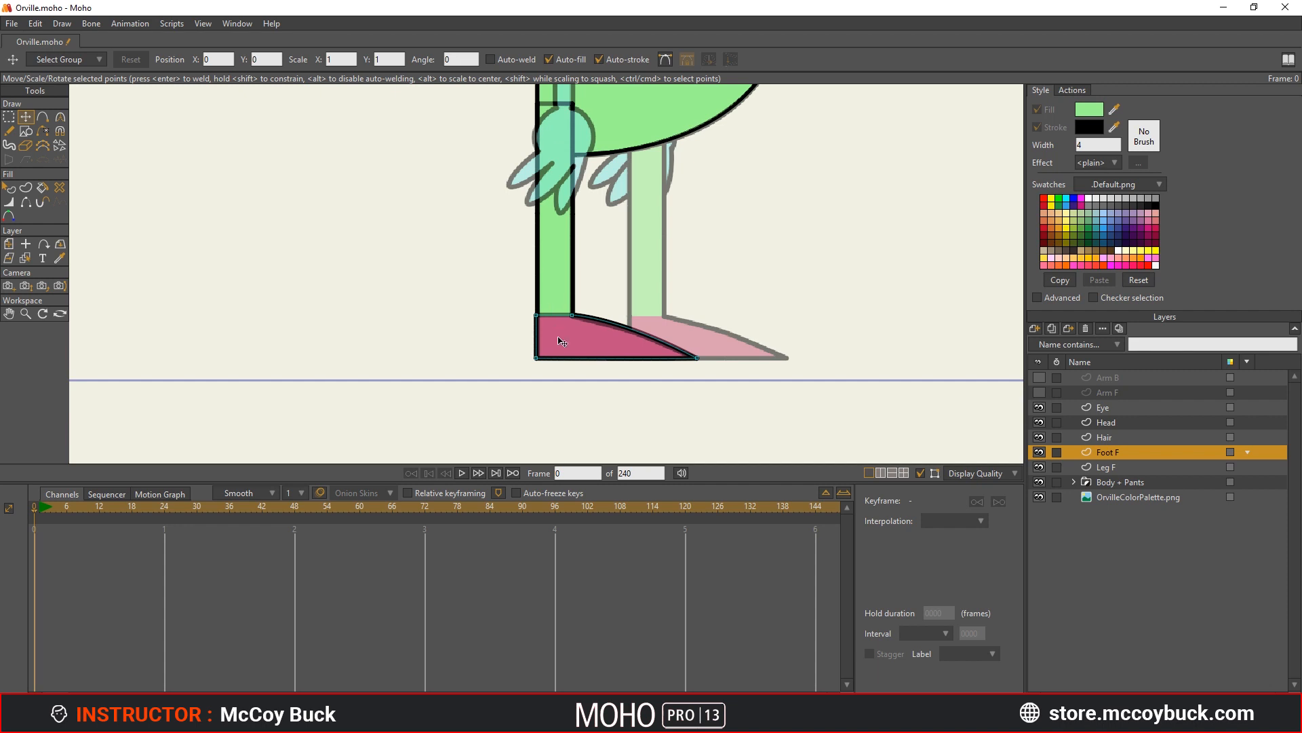
scroll(600, 339, up, 1)
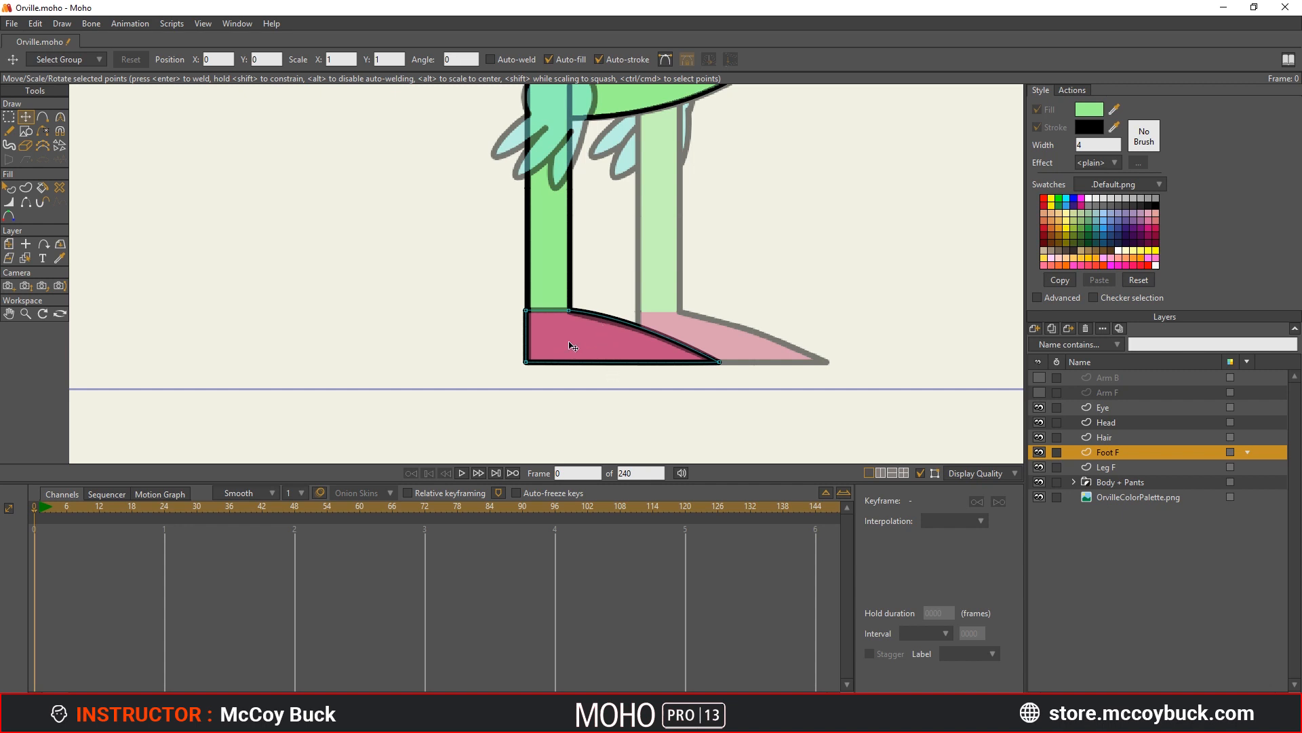
scroll(614, 351, down, 1)
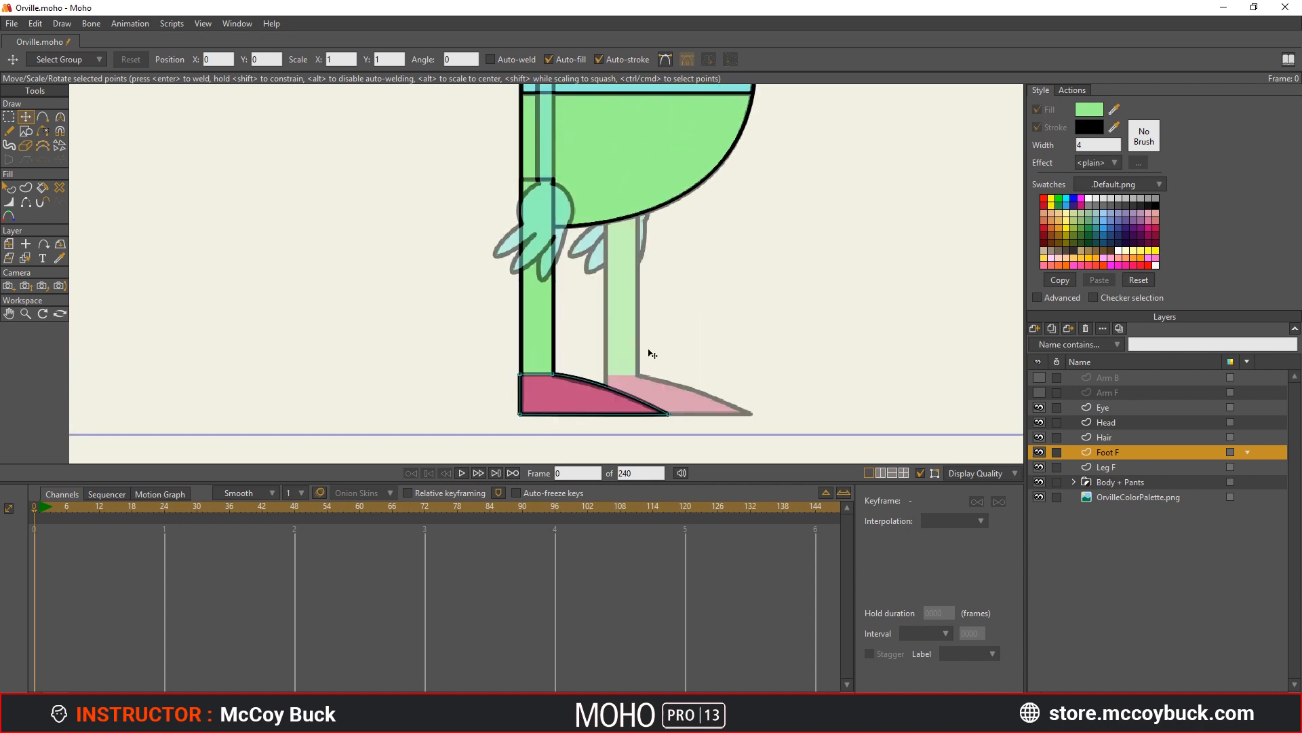
- Group the Foot F and Leg F layers as Leg + Foot F and collapse the group
ctrl+click(1107, 466)
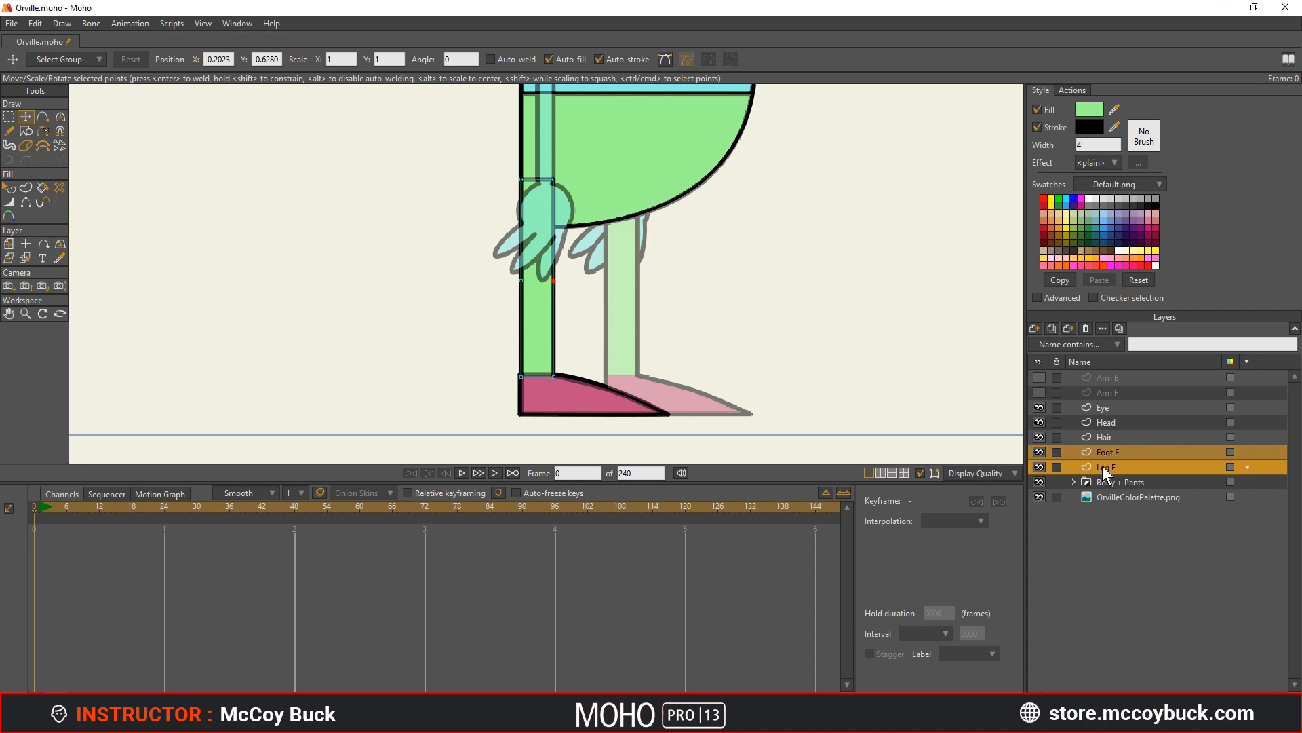
right_click(1102, 466)
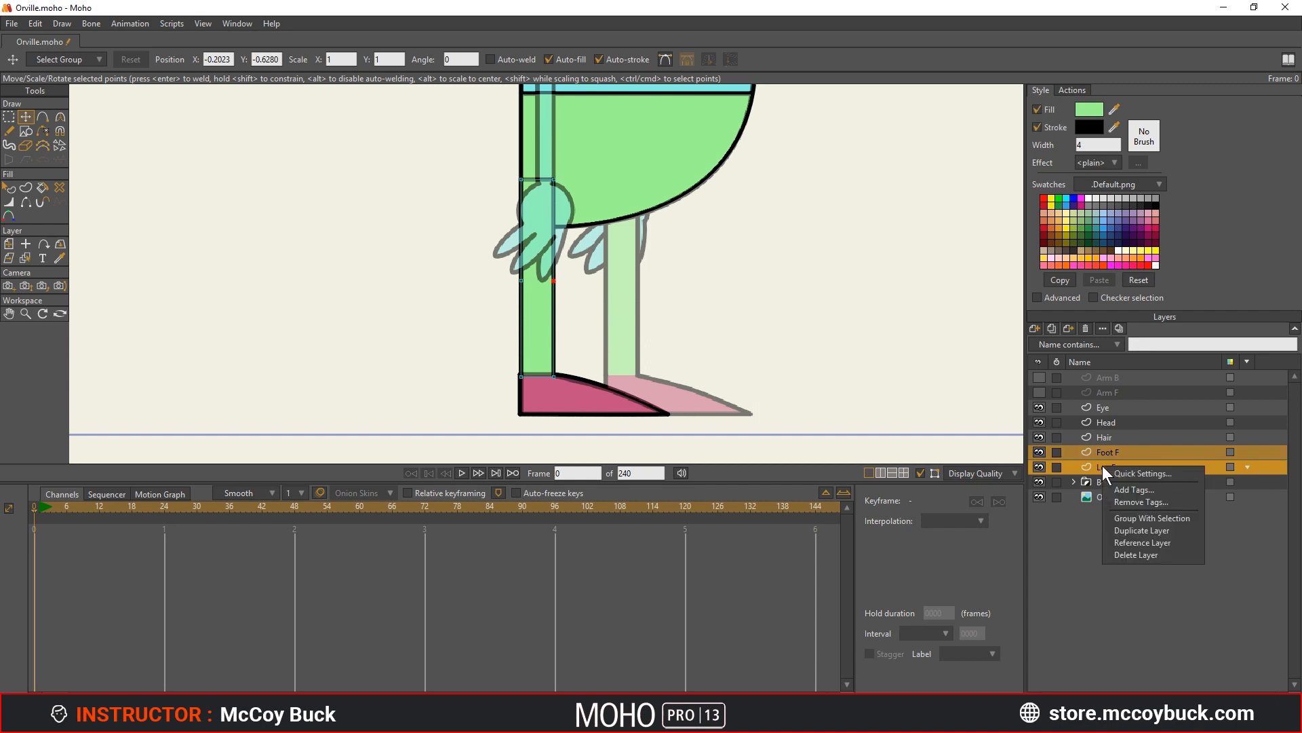
click(1144, 519)
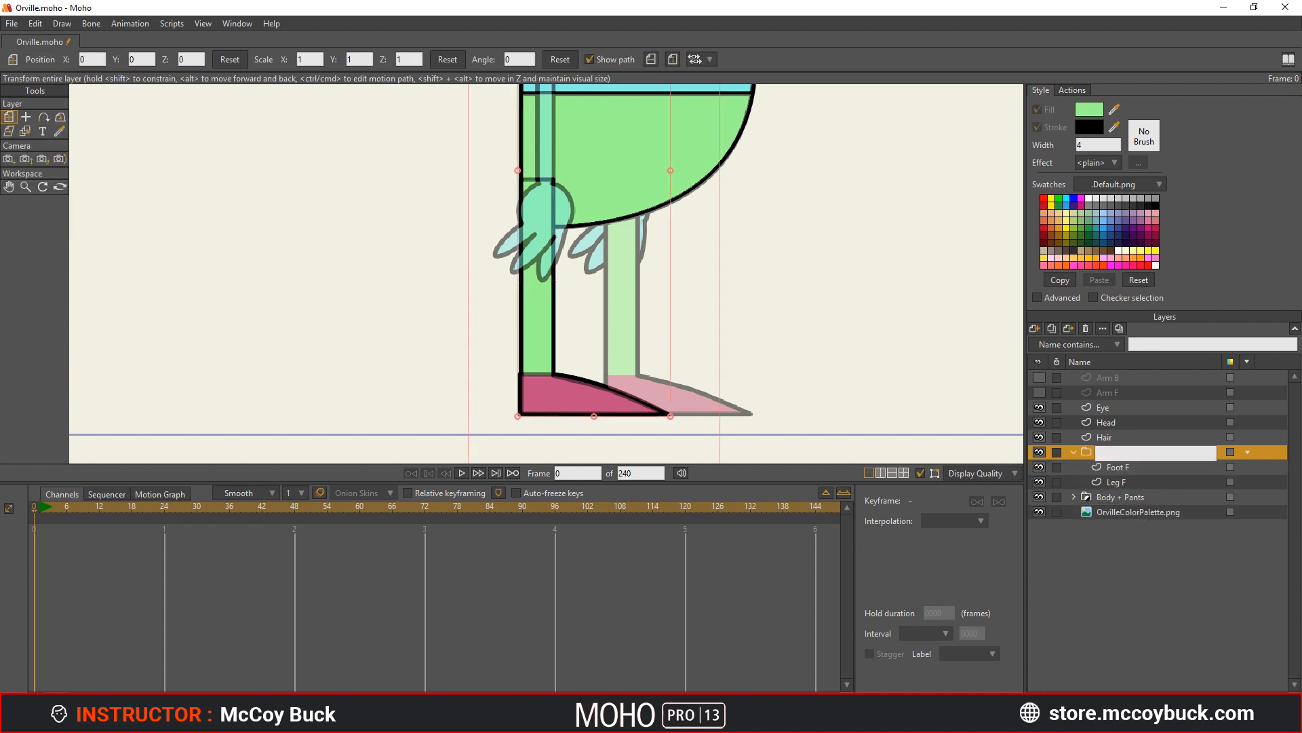
text(Leg + Foot F)
key(Return)
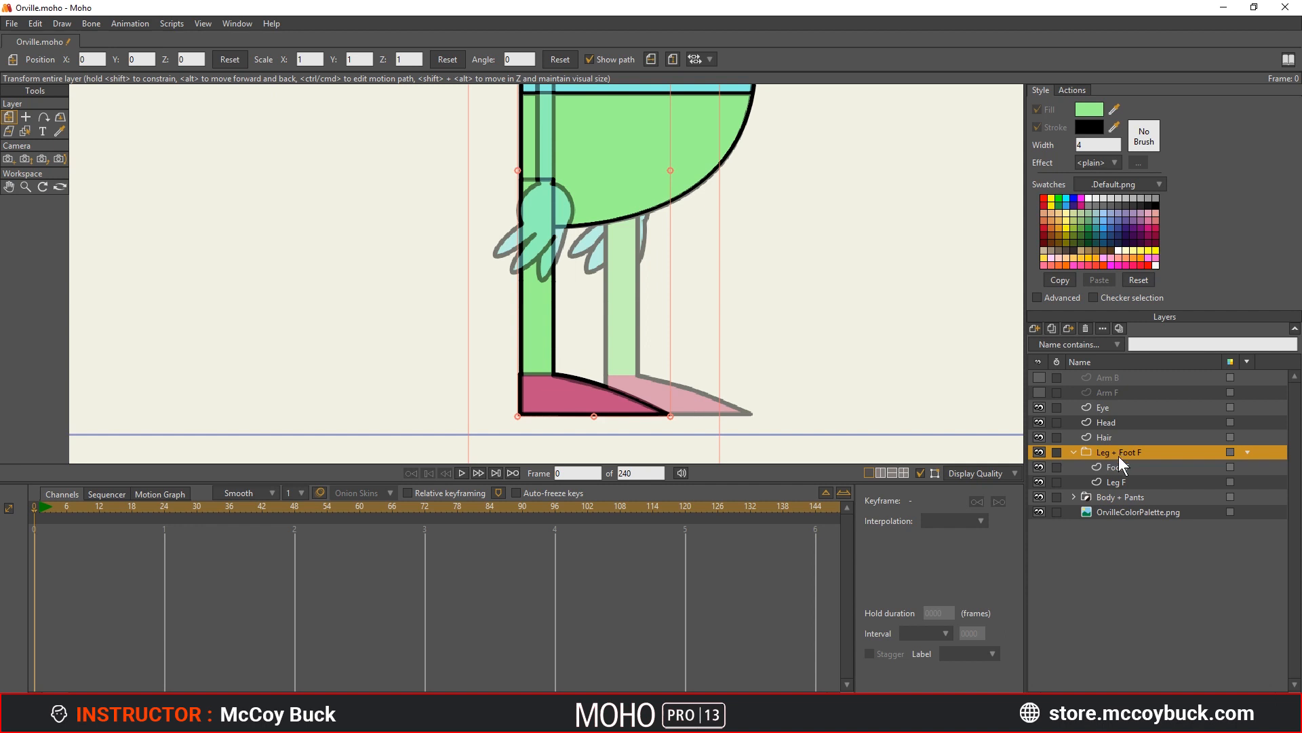
click(1073, 452)
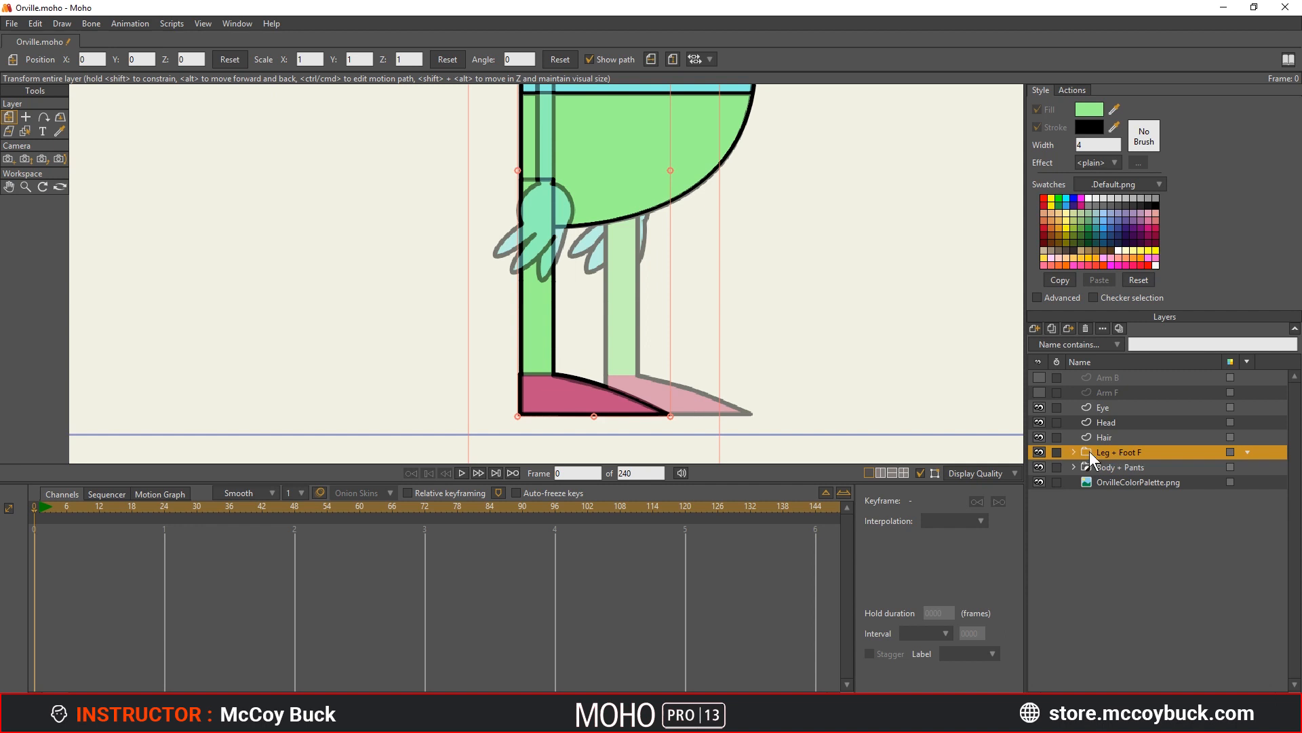
- Duplicate the Leg + Foot F group and name the copy Leg + Foot B
click(1052, 328)
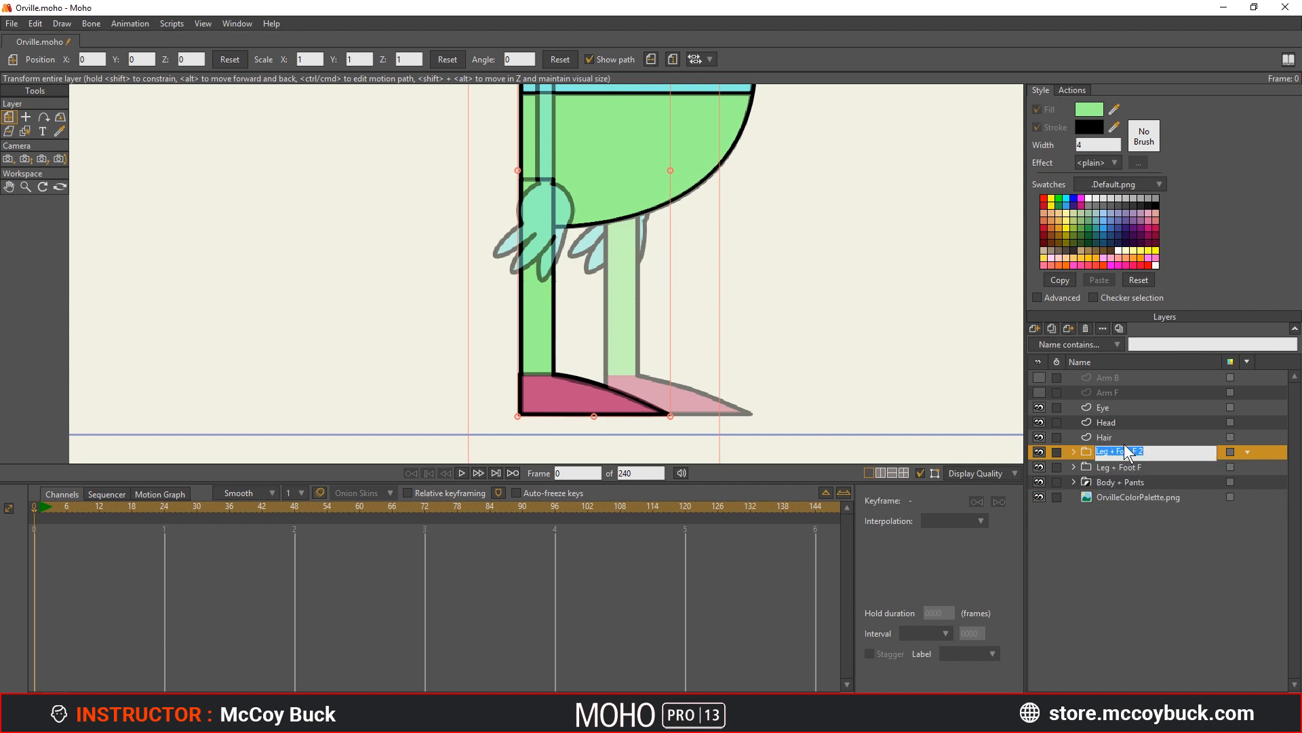
click(1167, 454)
text(B)
key(Return)
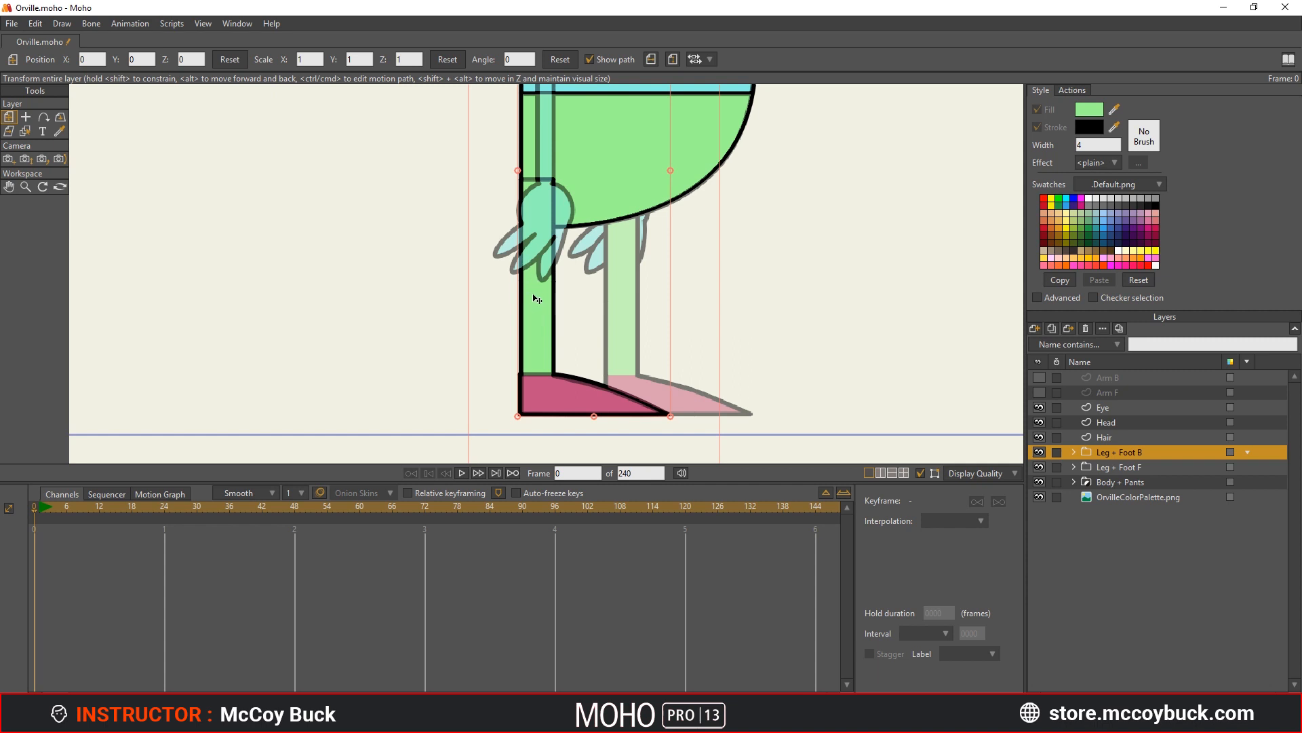
- Move the Leg + Foot B group horizontally to X about 0.21, over the back leg of the reference sketch
drag(534, 299, 621, 310)
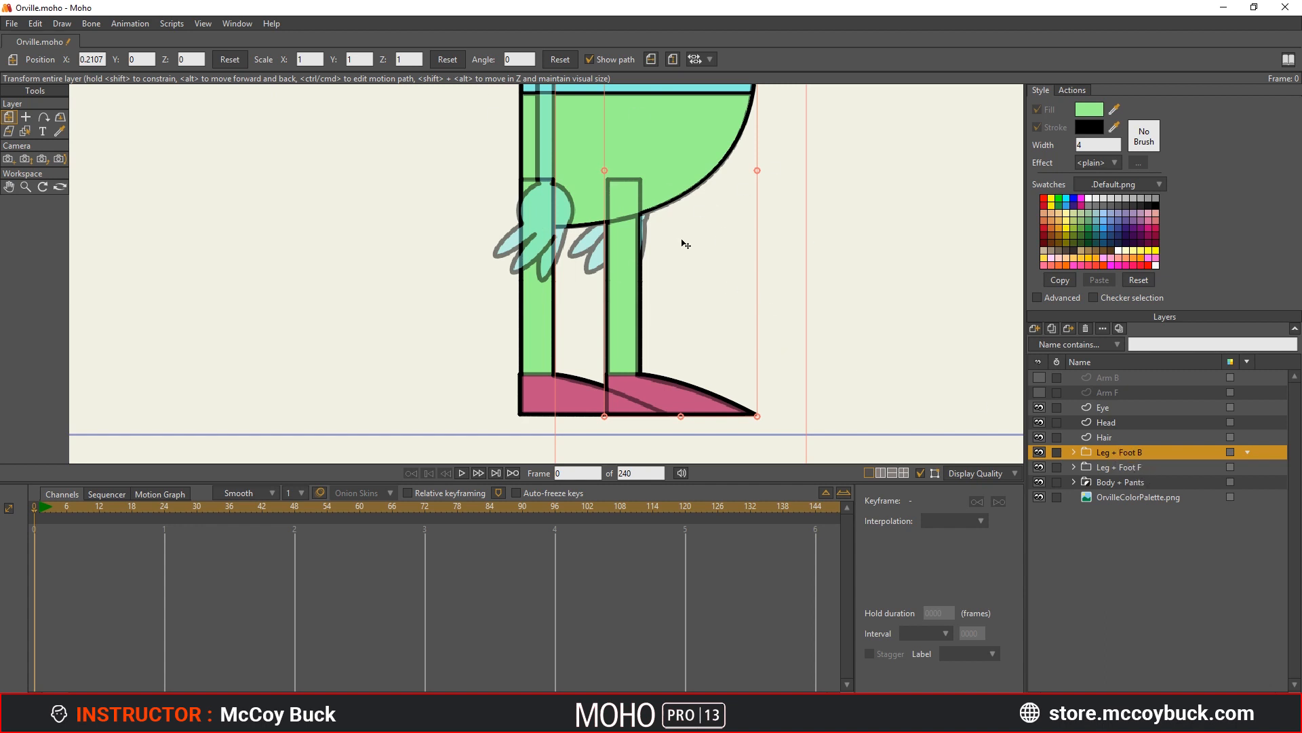
scroll(596, 241, down, 2)
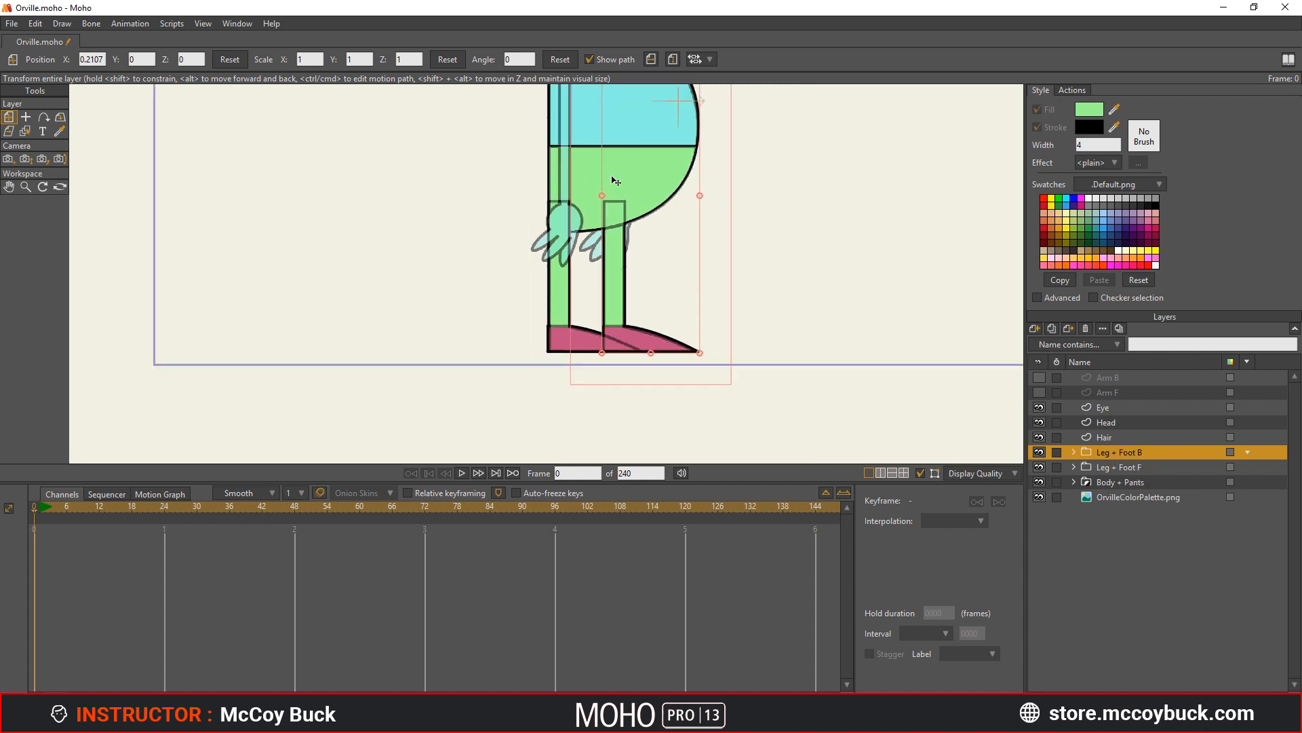
drag(613, 178, 617, 296)
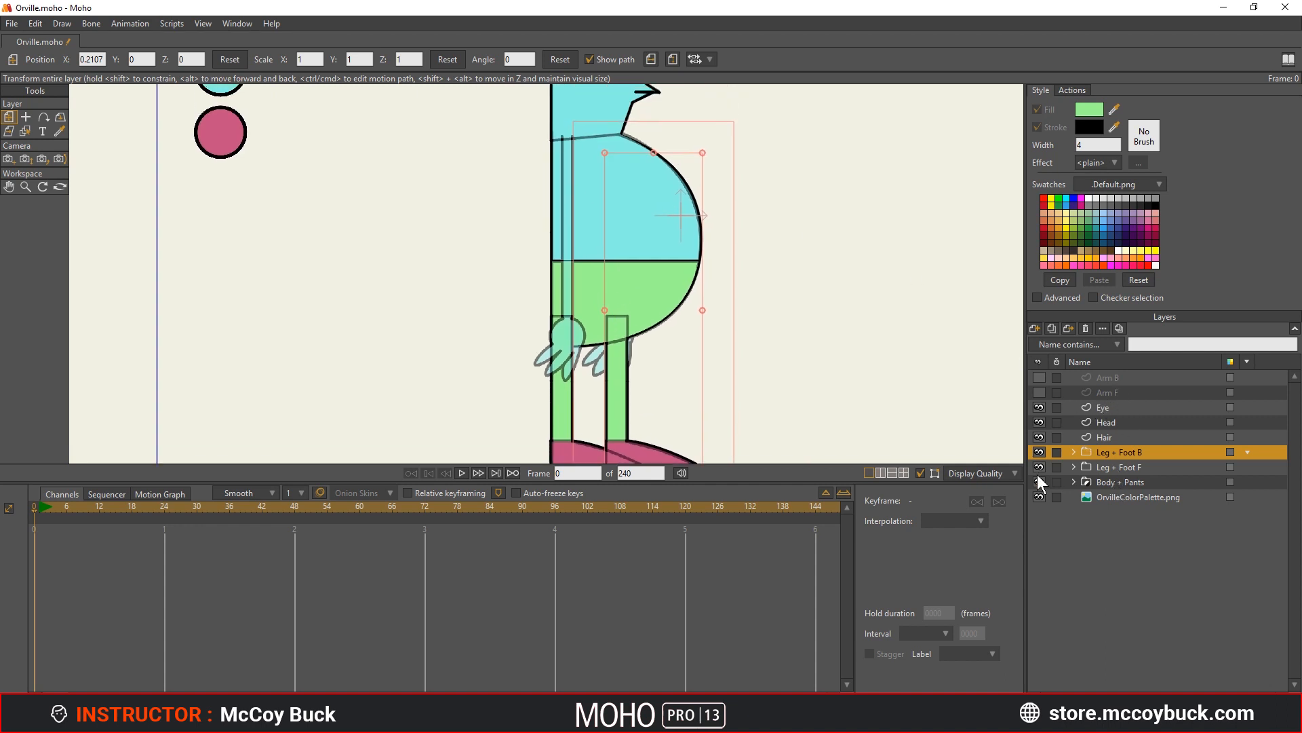
scroll(755, 376, down, 2)
drag(750, 359, 739, 317)
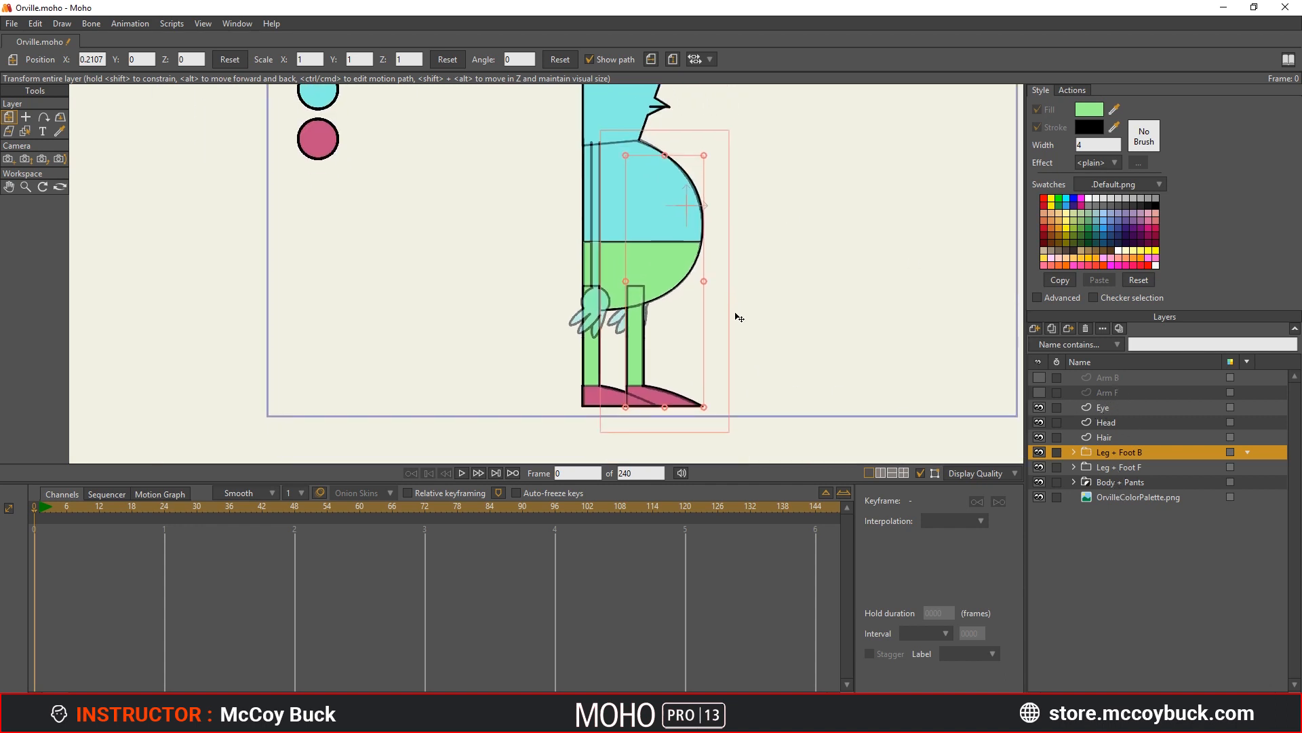
scroll(593, 352, up, 6)
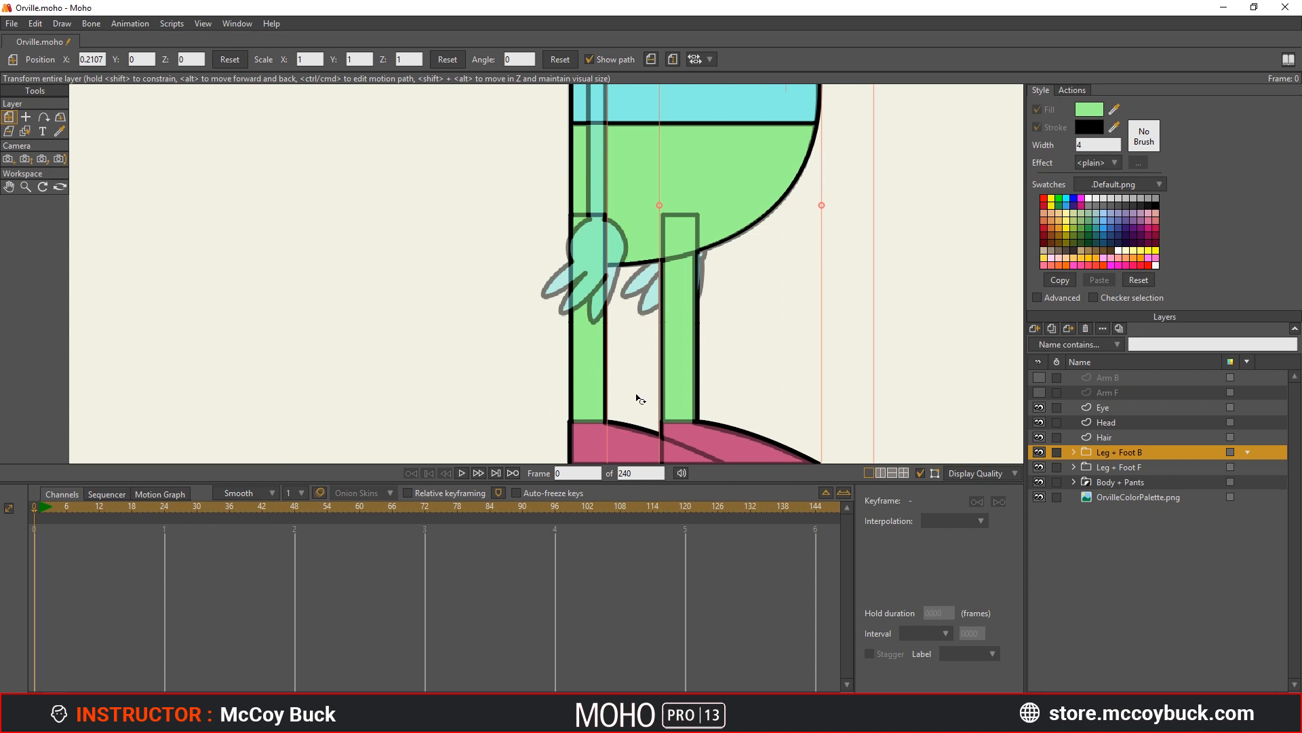
scroll(639, 396, down, 1)
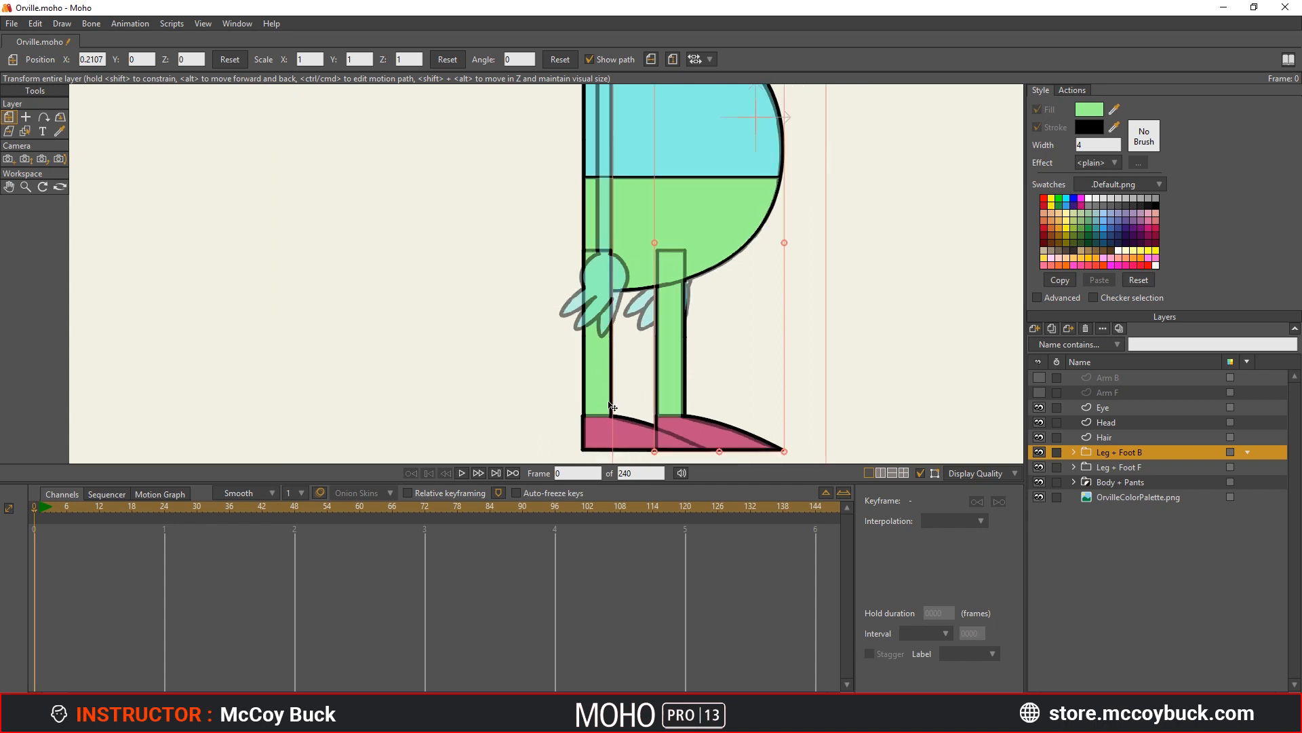